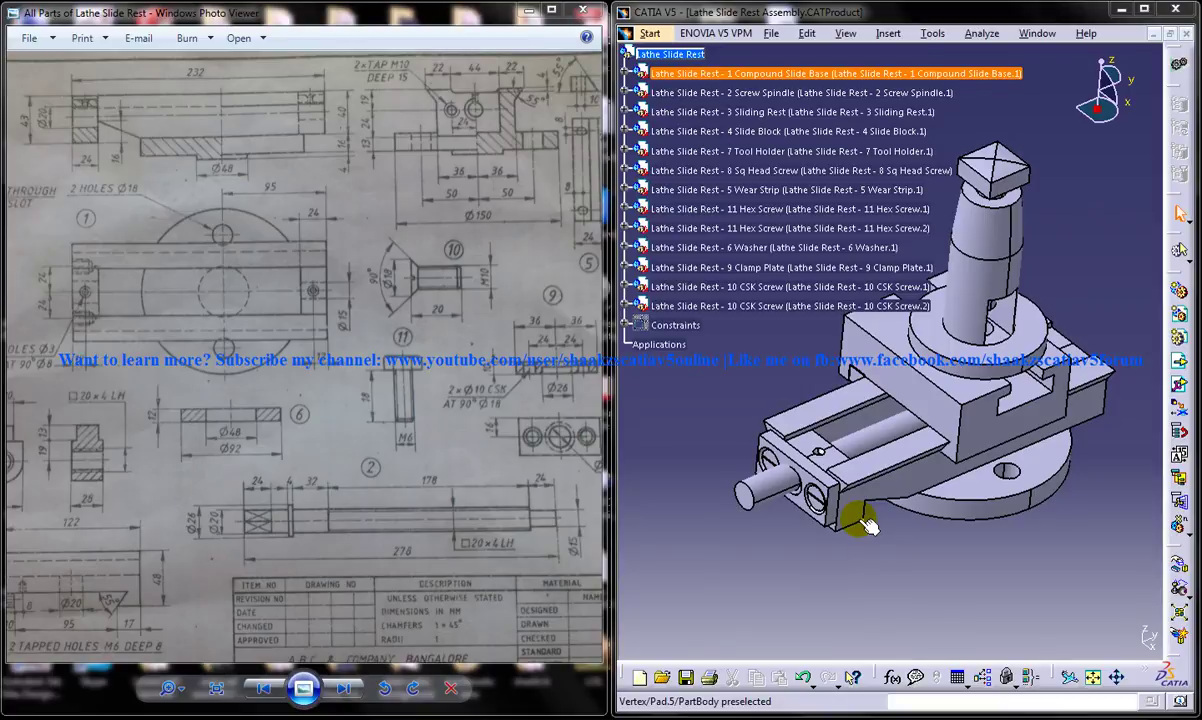
Examine the Lathe Slide Rest assembly from several angles and compare it with the part details in the drawing.
{"action": "mouse_move", "coordinate": [920, 532]}
{"action": "middle_mouse_down", "text": "ctrl"}
{"action": "mouse_move", "coordinate": [928, 491]}
{"action": "mouse_move", "coordinate": [872, 515]}
{"action": "mouse_move", "coordinate": [866, 502]}
{"action": "mouse_move", "coordinate": [866, 516]}
{"action": "middle_mouse_up", "text": "ctrl"}
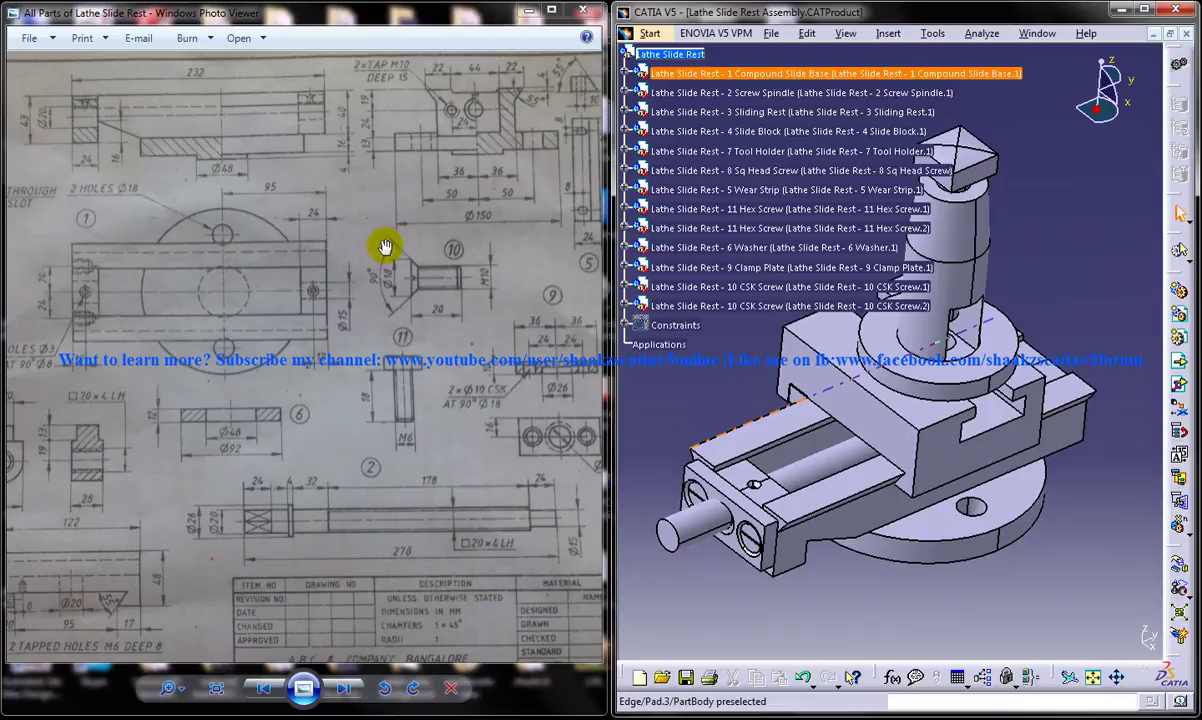
{"action": "left_click", "coordinate": [288, 344]}
{"action": "scroll", "coordinate": [330, 355], "scroll_direction": "down", "scroll_amount": 3}
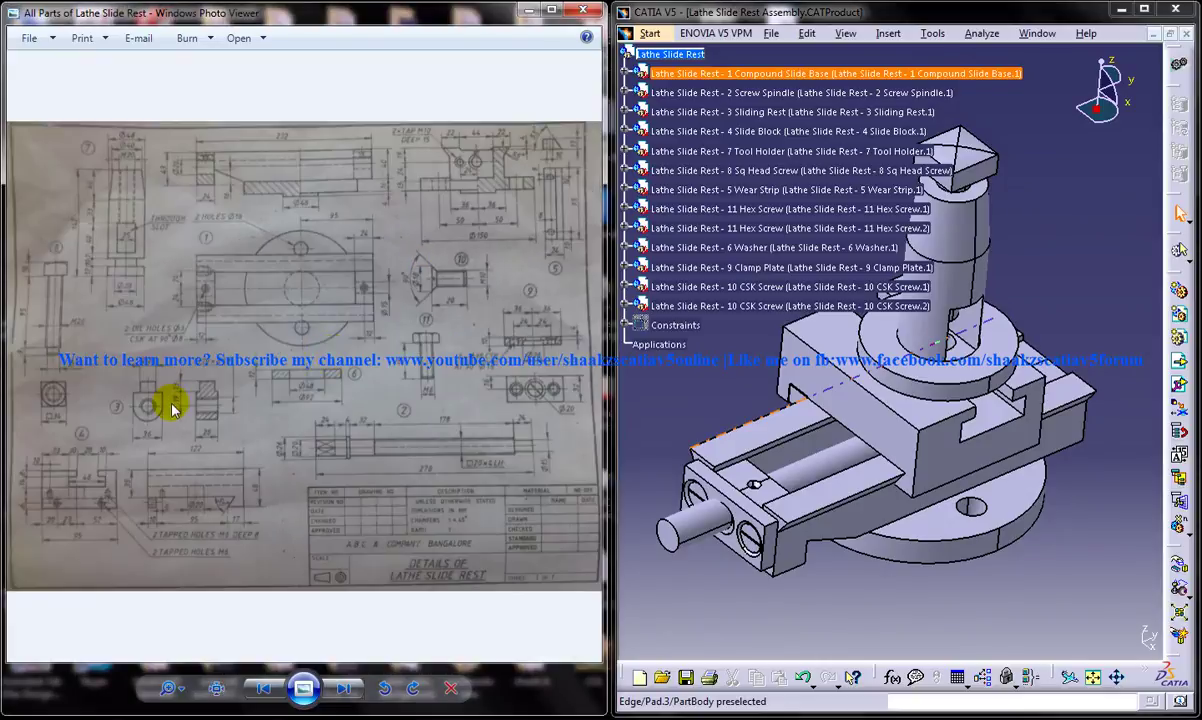
{"action": "scroll", "coordinate": [172, 410], "scroll_direction": "up", "scroll_amount": 2}
{"action": "scroll", "coordinate": [322, 335], "scroll_direction": "up", "scroll_amount": 2}
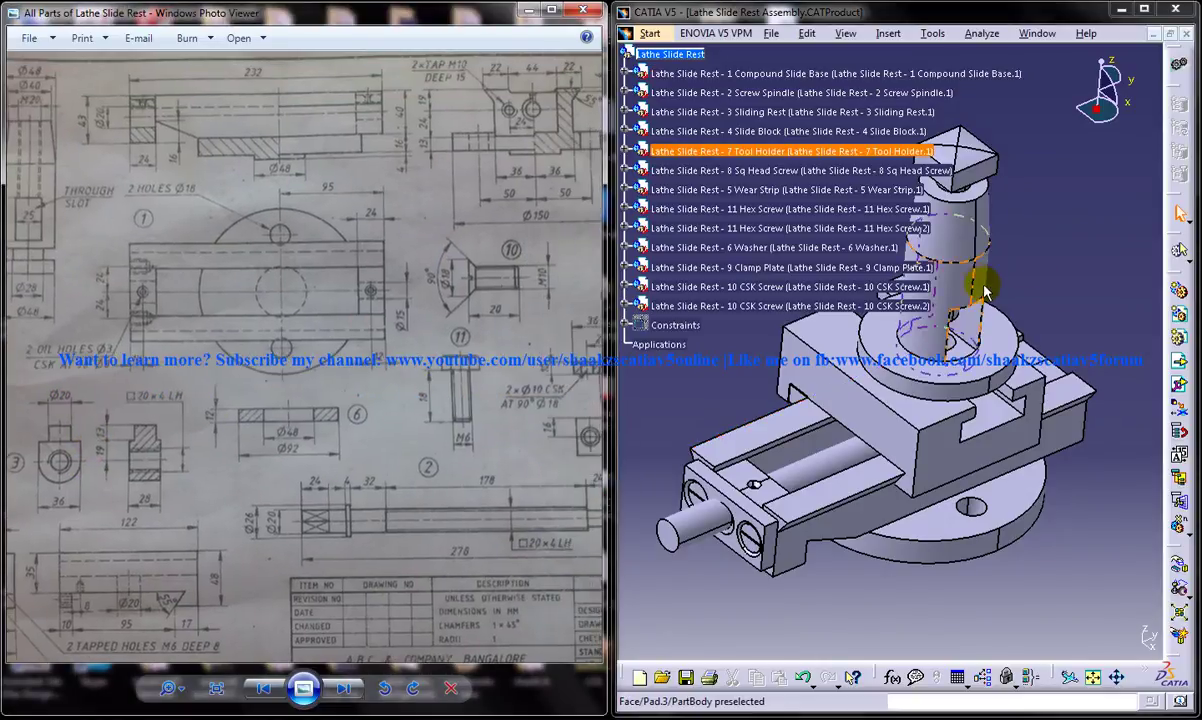
{"action": "middle_click_drag", "start_coordinate": [980, 372], "coordinate": [985, 394], "text": "ctrl"}
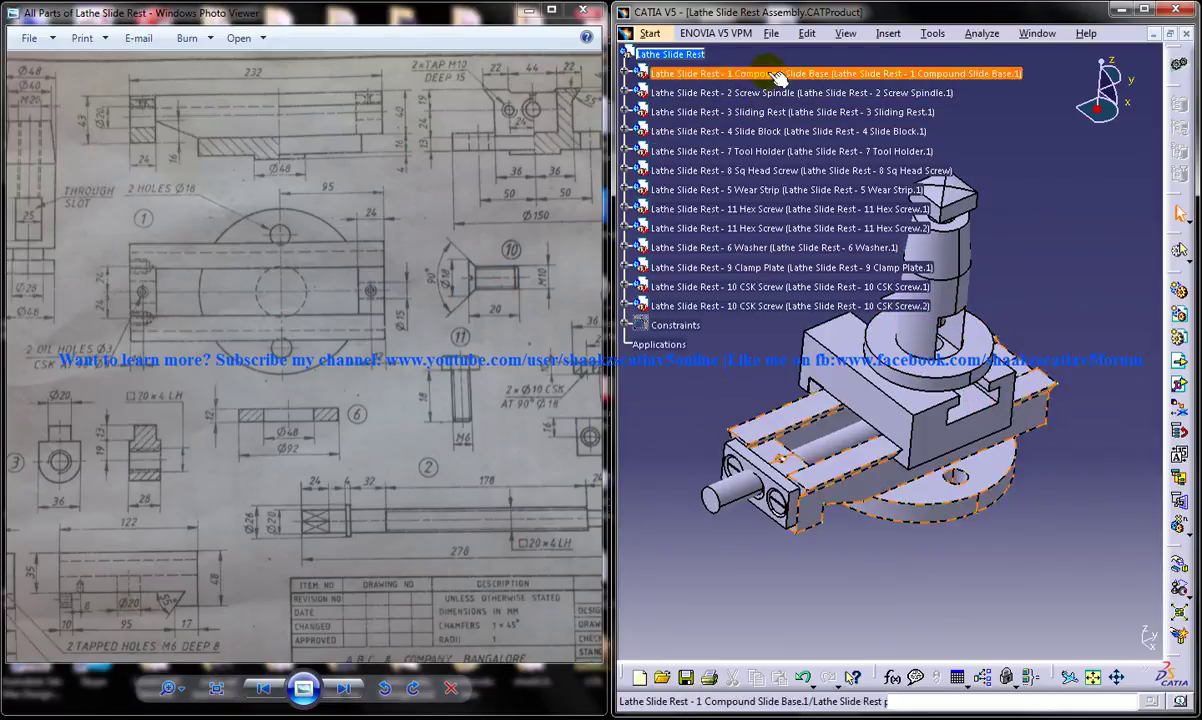
{"action": "mouse_move", "coordinate": [1014, 322]}
{"action": "middle_mouse_down", "text": "ctrl"}
{"action": "mouse_move", "coordinate": [998, 317]}
{"action": "mouse_move", "coordinate": [1027, 325]}
{"action": "middle_mouse_up", "text": "ctrl"}
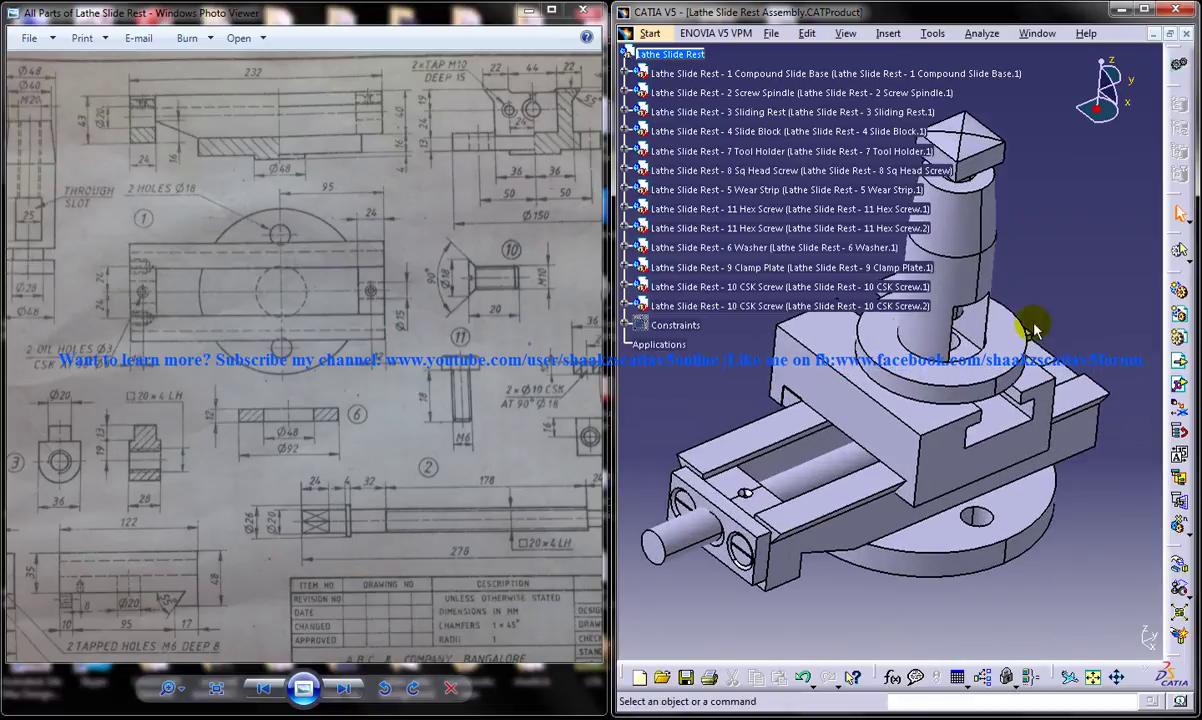
{"action": "middle_click_drag", "start_coordinate": [962, 417], "coordinate": [971, 456]}
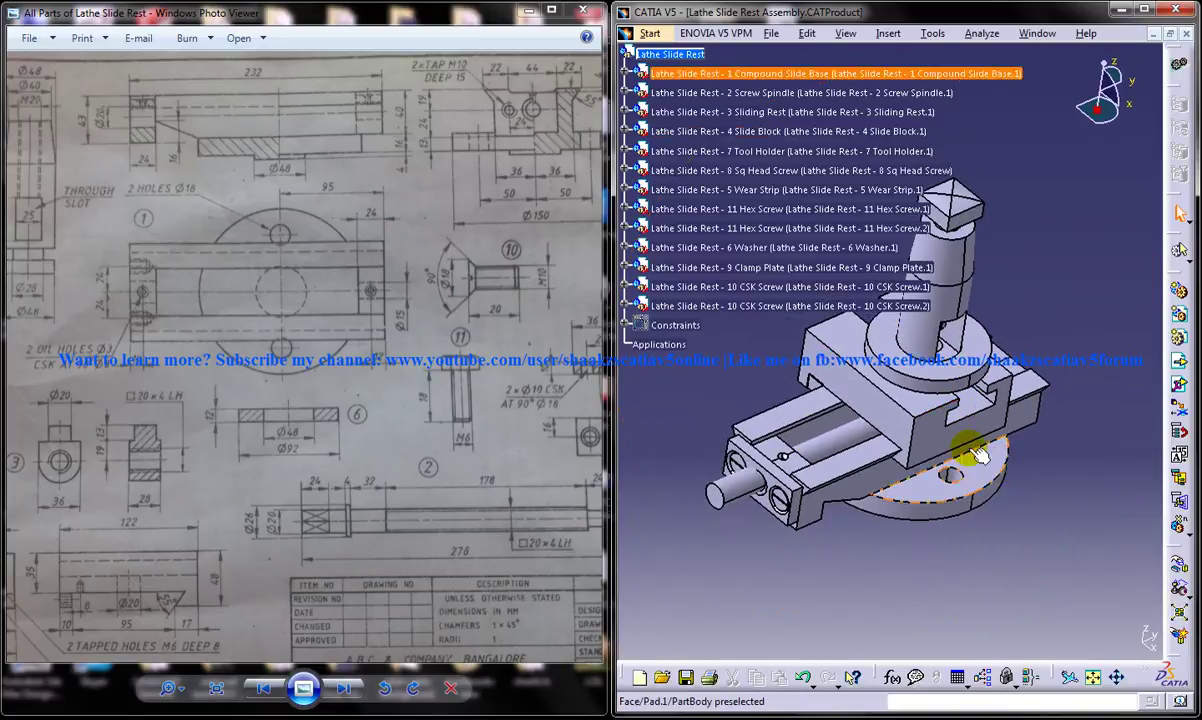
{"action": "middle_click_drag", "start_coordinate": [1031, 349], "coordinate": [1048, 253], "text": "ctrl"}
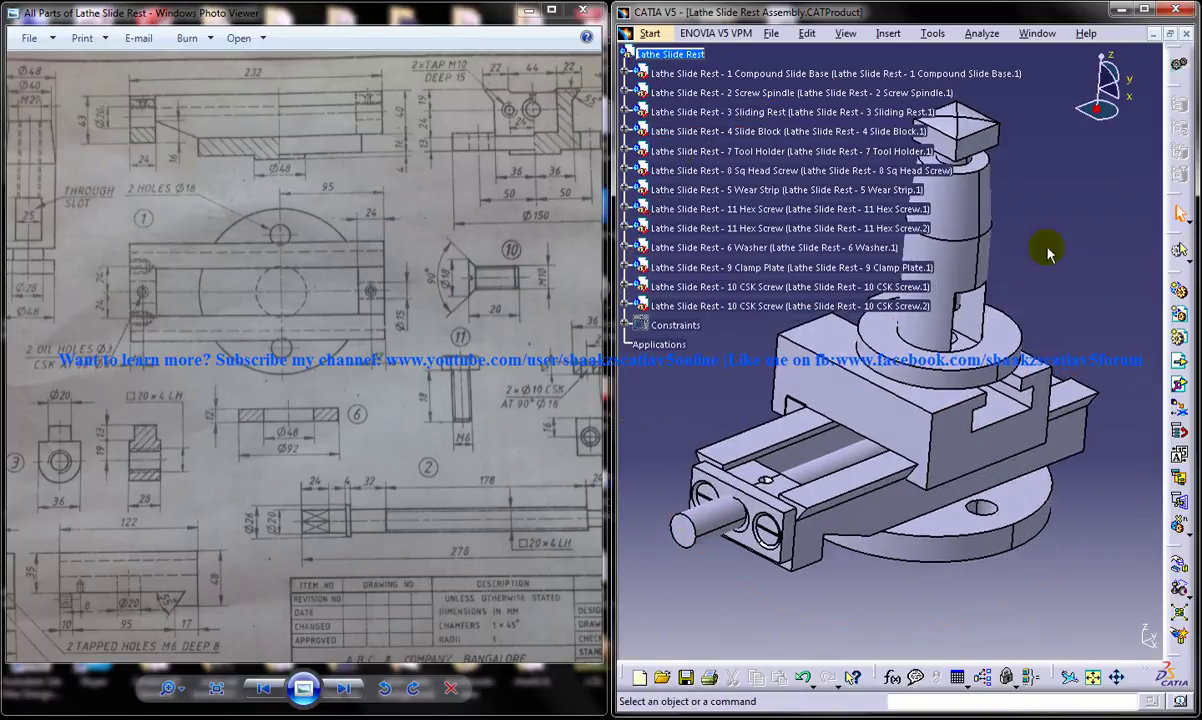
Switch to the finished Lathe Slide Rest - 1 Compound Slide Base.CATPart and view its shape.
{"action": "left_click", "coordinate": [1038, 34]}
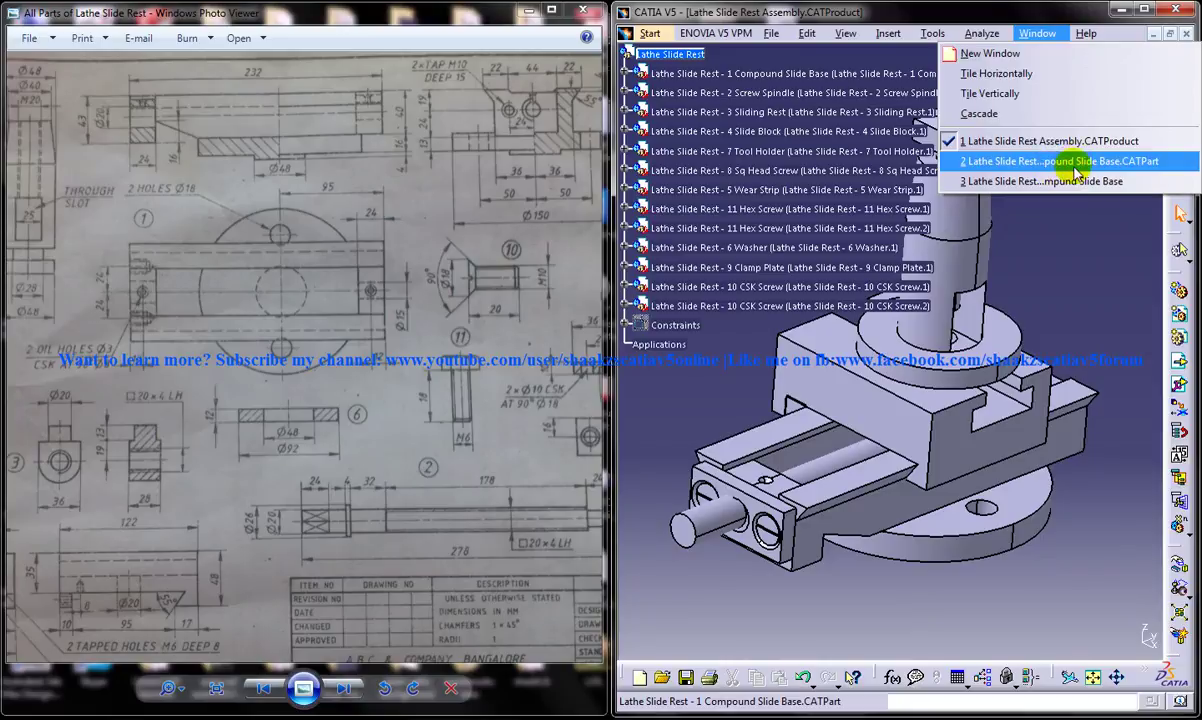
{"action": "left_click", "coordinate": [1089, 168]}
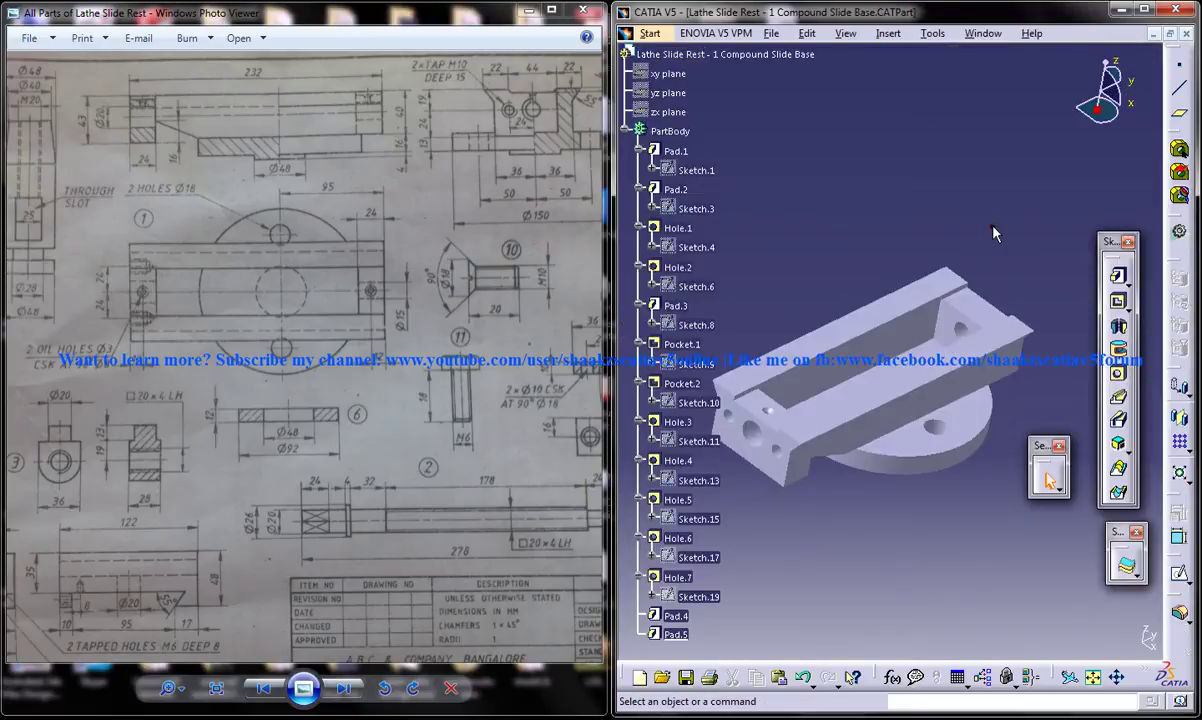
{"action": "middle_click_drag", "start_coordinate": [932, 210], "coordinate": [947, 322]}
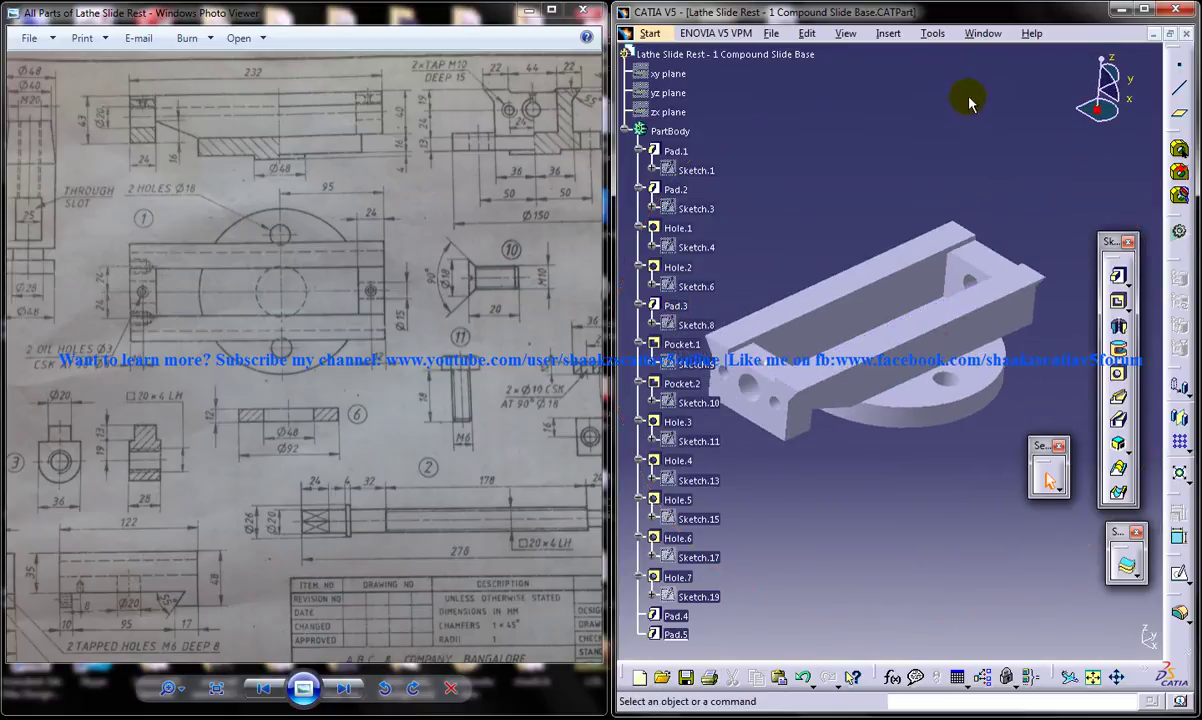
Switch to the in-progress part Lathe Slide Rest - 1 Compund Slide Base.
{"action": "left_click", "coordinate": [983, 33]}
{"action": "left_click", "coordinate": [1035, 181]}
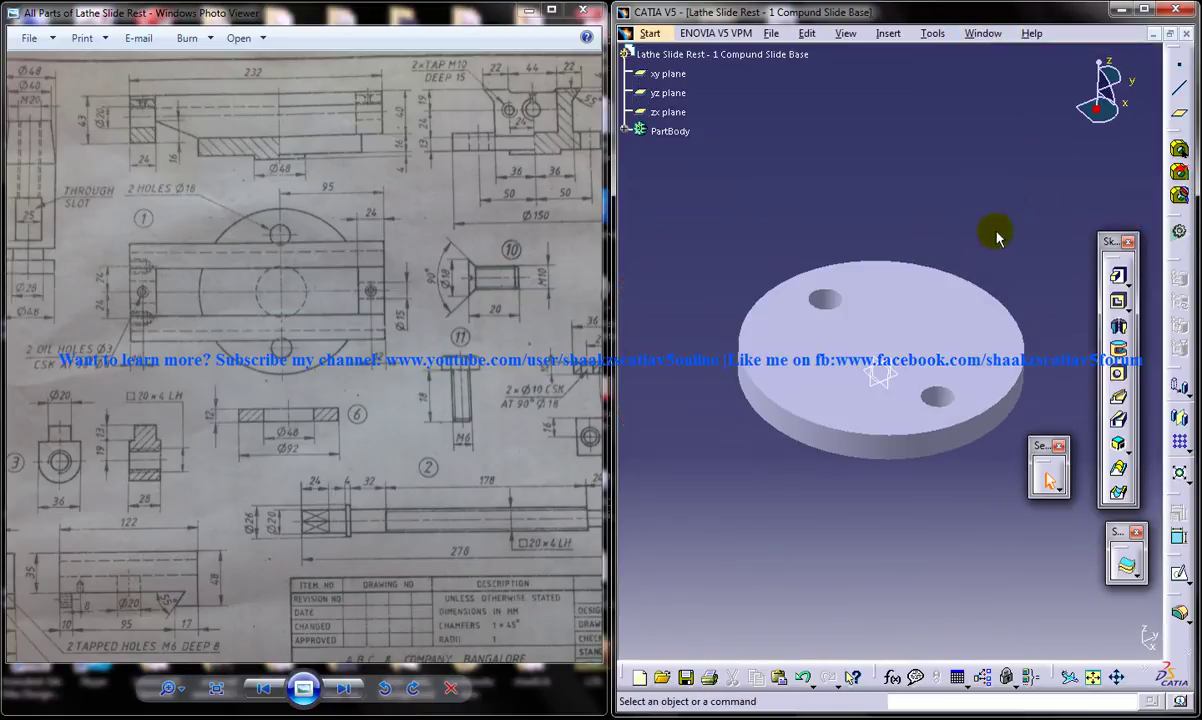
{"action": "middle_click_drag", "start_coordinate": [1000, 306], "coordinate": [912, 341]}
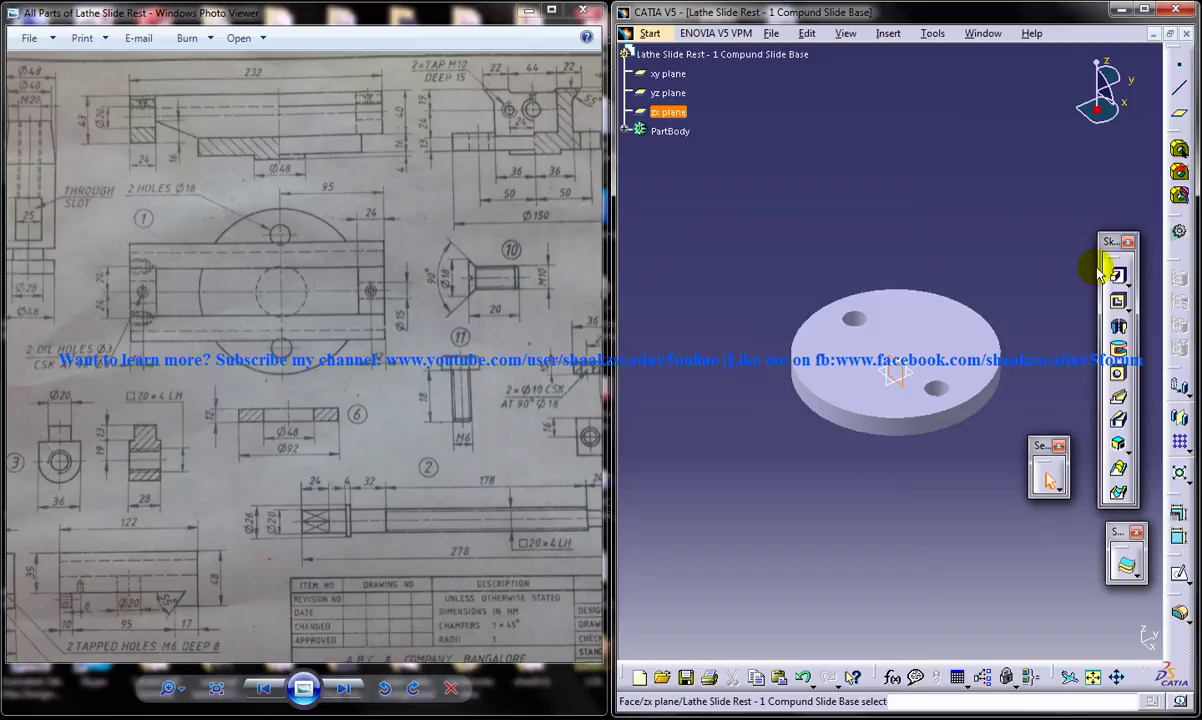
Start a sketch on the zx plane and consult the end view of part 1 in the drawing.
{"action": "left_click", "coordinate": [1180, 574]}
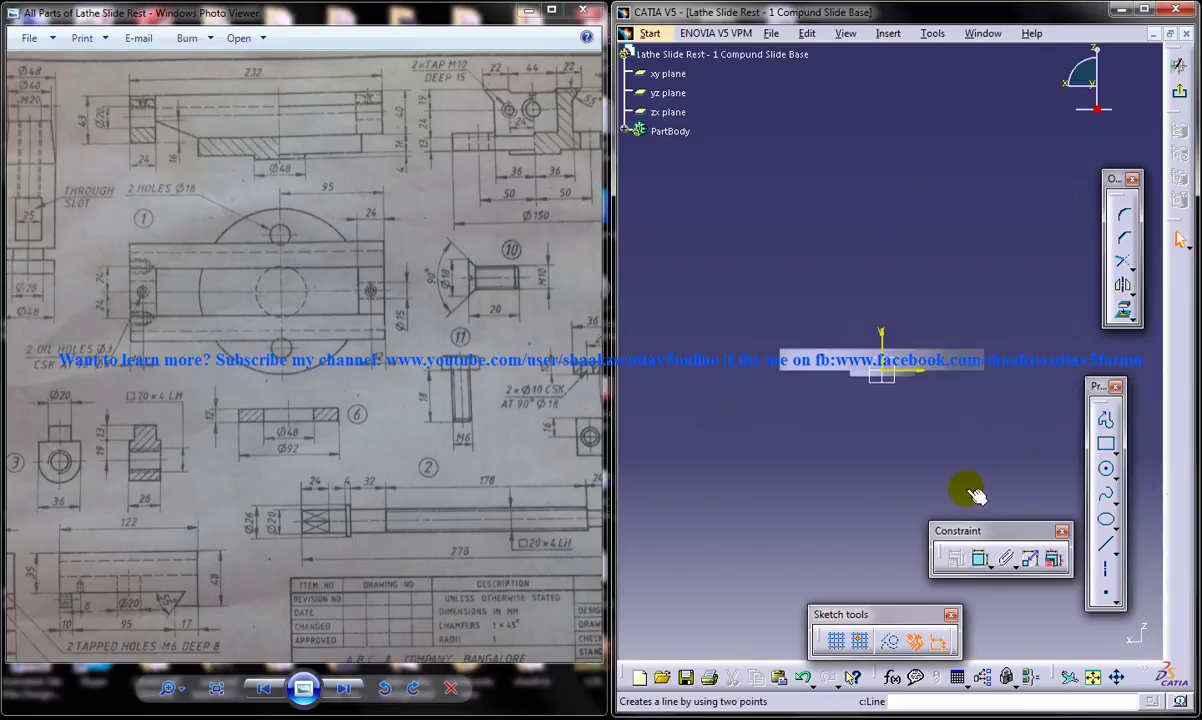
{"action": "middle_click_drag", "start_coordinate": [894, 271], "coordinate": [848, 341]}
{"action": "left_click_drag", "start_coordinate": [519, 148], "coordinate": [460, 222]}
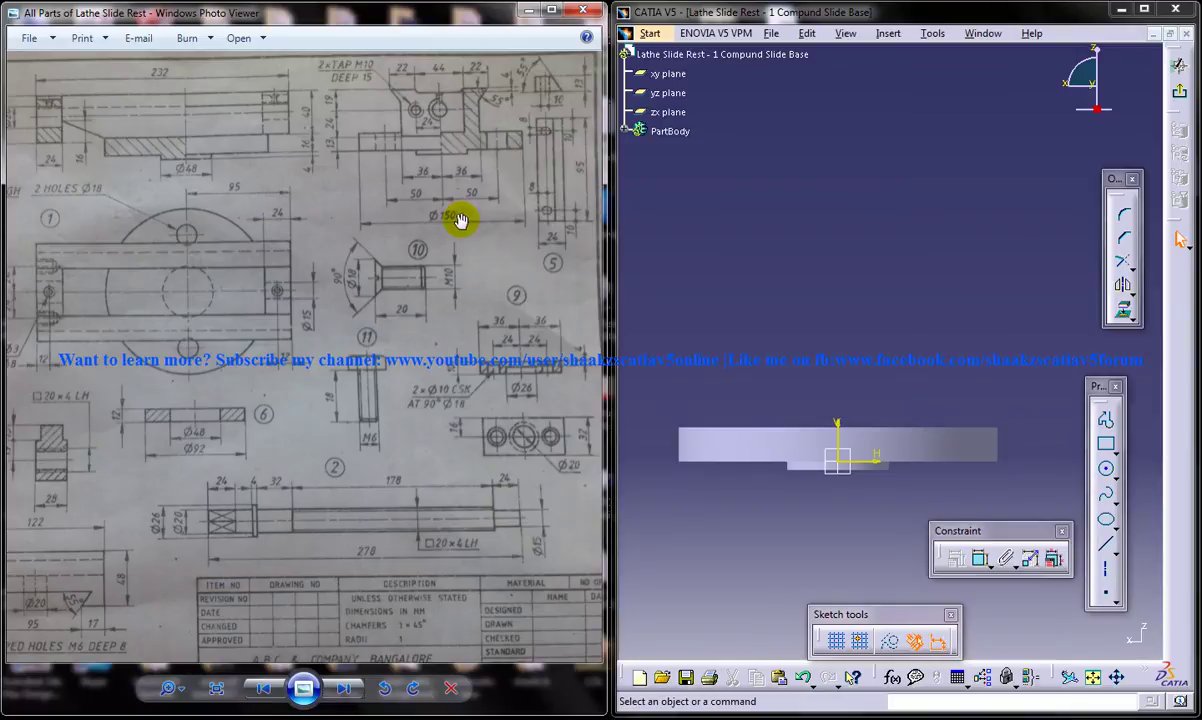
{"action": "scroll", "coordinate": [461, 221], "scroll_direction": "up", "scroll_amount": 2}
{"action": "mouse_move", "coordinate": [470, 141]}
{"action": "left_mouse_down"}
{"action": "mouse_move", "coordinate": [476, 246]}
{"action": "mouse_move", "coordinate": [449, 244]}
{"action": "left_mouse_up"}
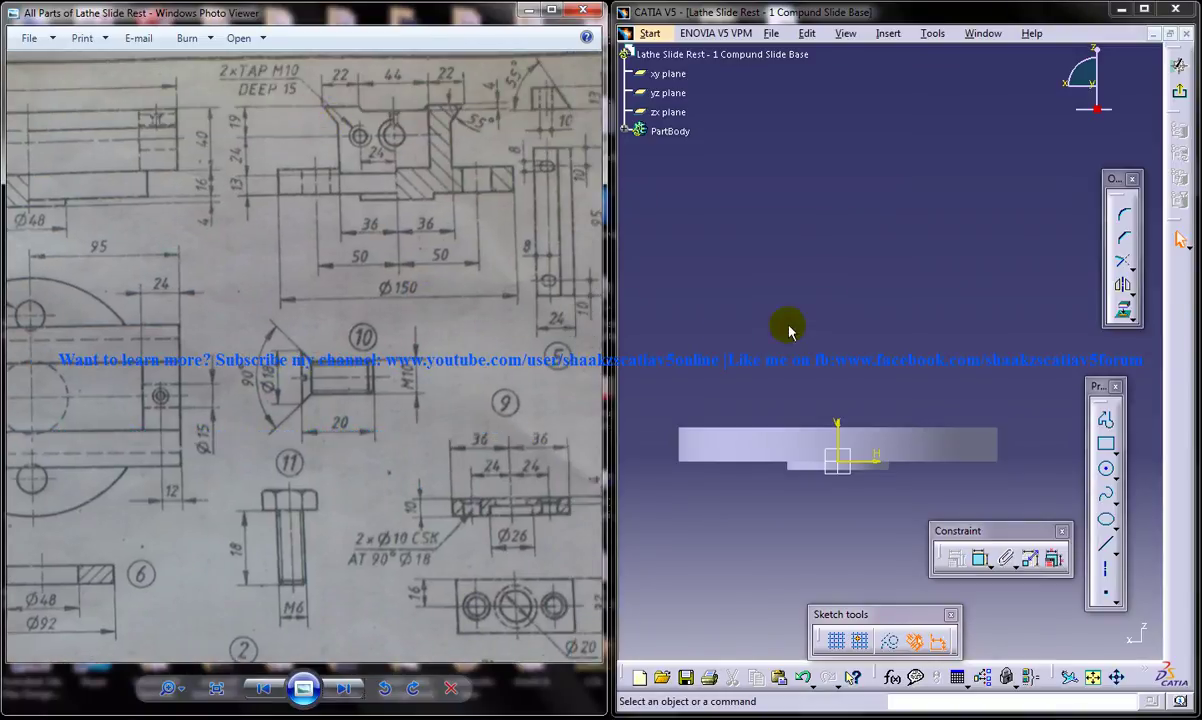
Sketch an open profile from the disc: vertical side, outward slant, top edge about 18 mm, drop about 9 mm, horizontal line to the vertical axis.
{"action": "left_click", "coordinate": [1105, 420]}
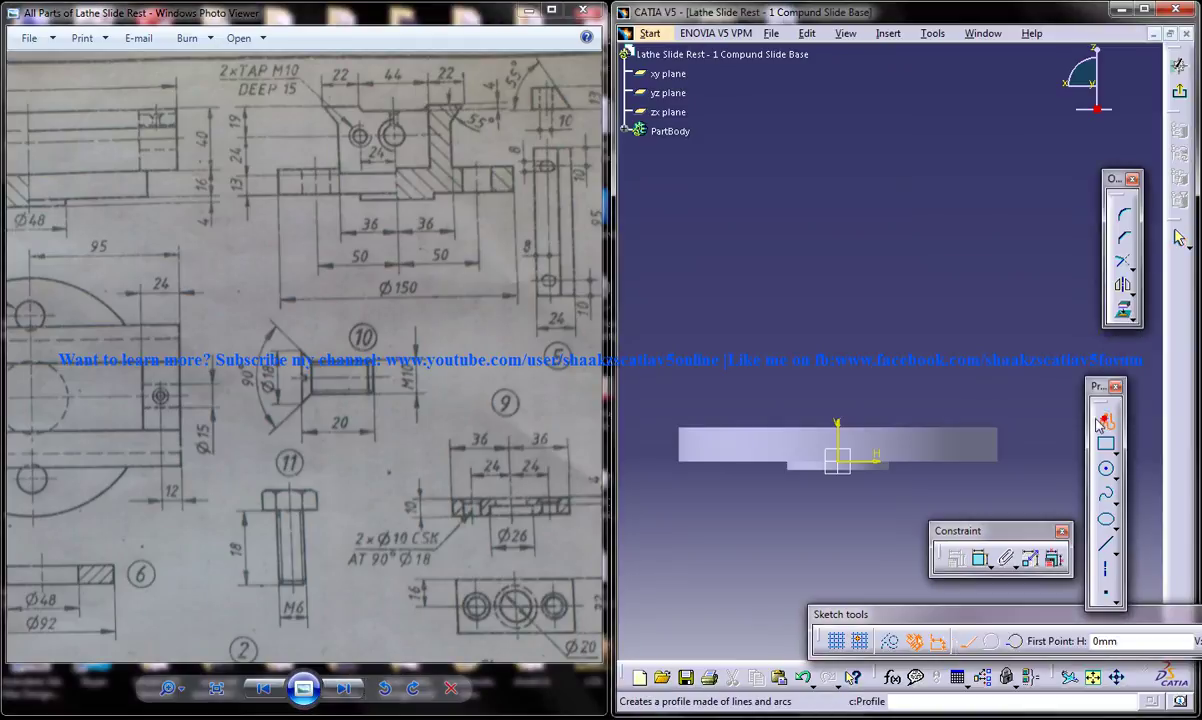
{"action": "left_click", "coordinate": [744, 433]}
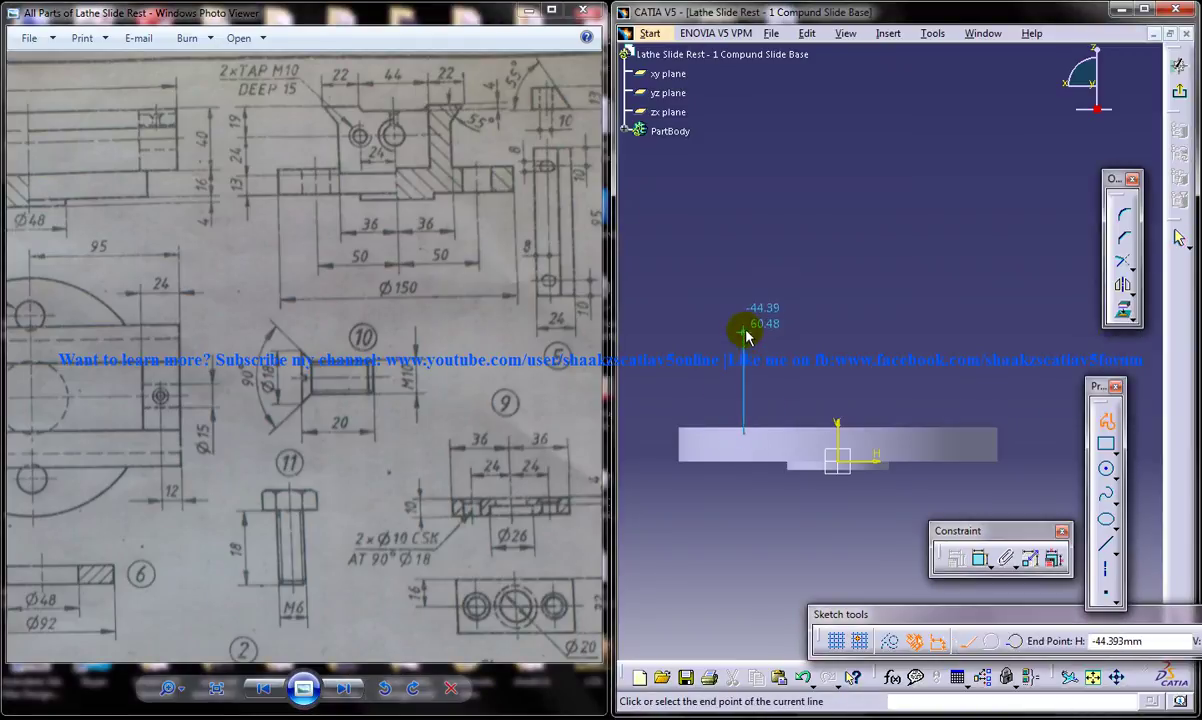
{"action": "left_click", "coordinate": [744, 331]}
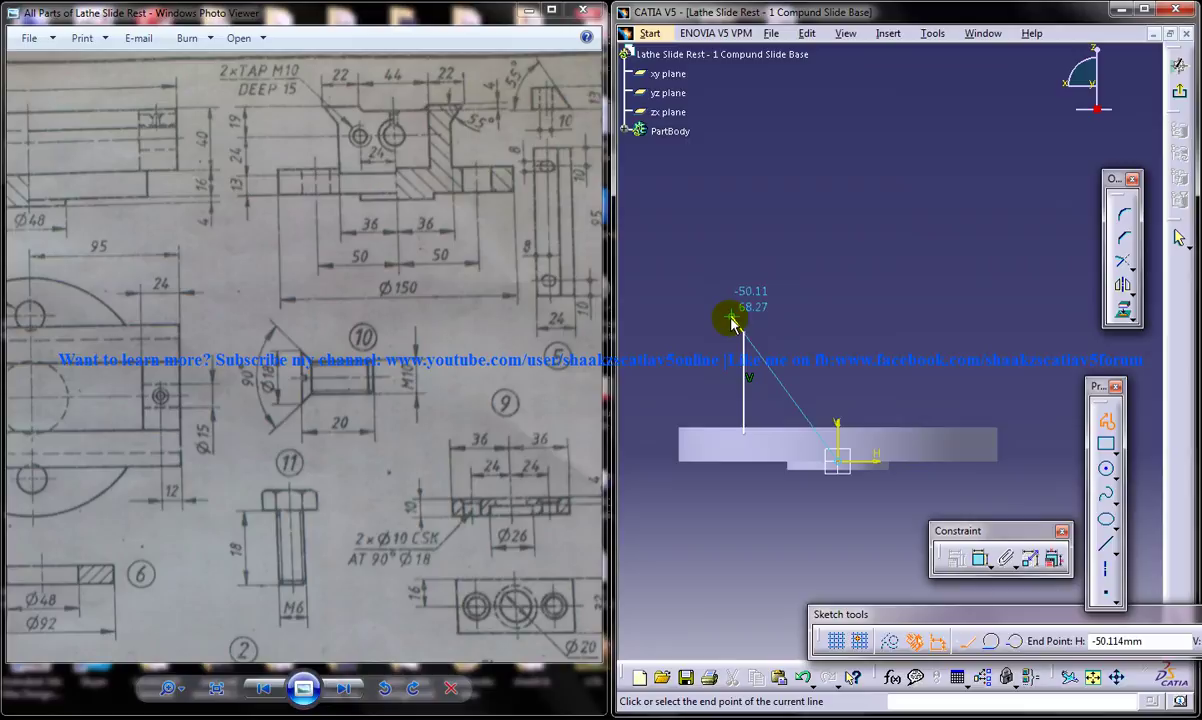
{"action": "left_click", "coordinate": [730, 321]}
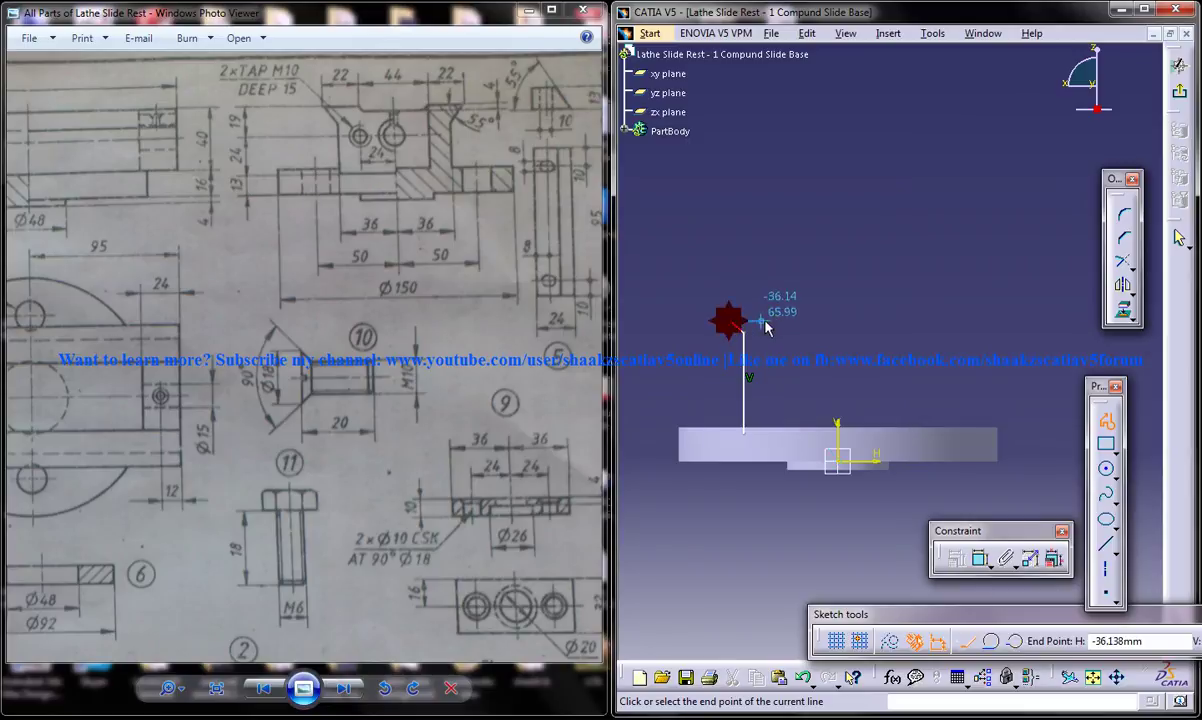
{"action": "left_click", "coordinate": [769, 321]}
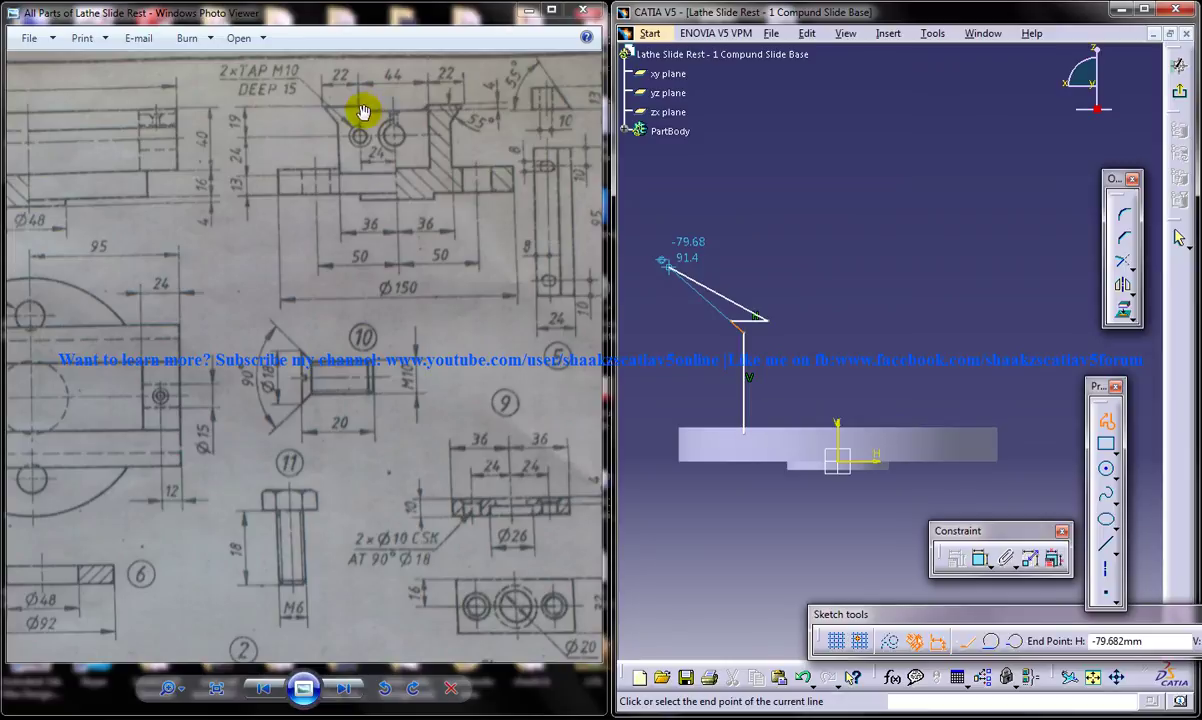
{"action": "left_click", "coordinate": [842, 340]}
{"action": "left_click", "coordinate": [975, 331]}
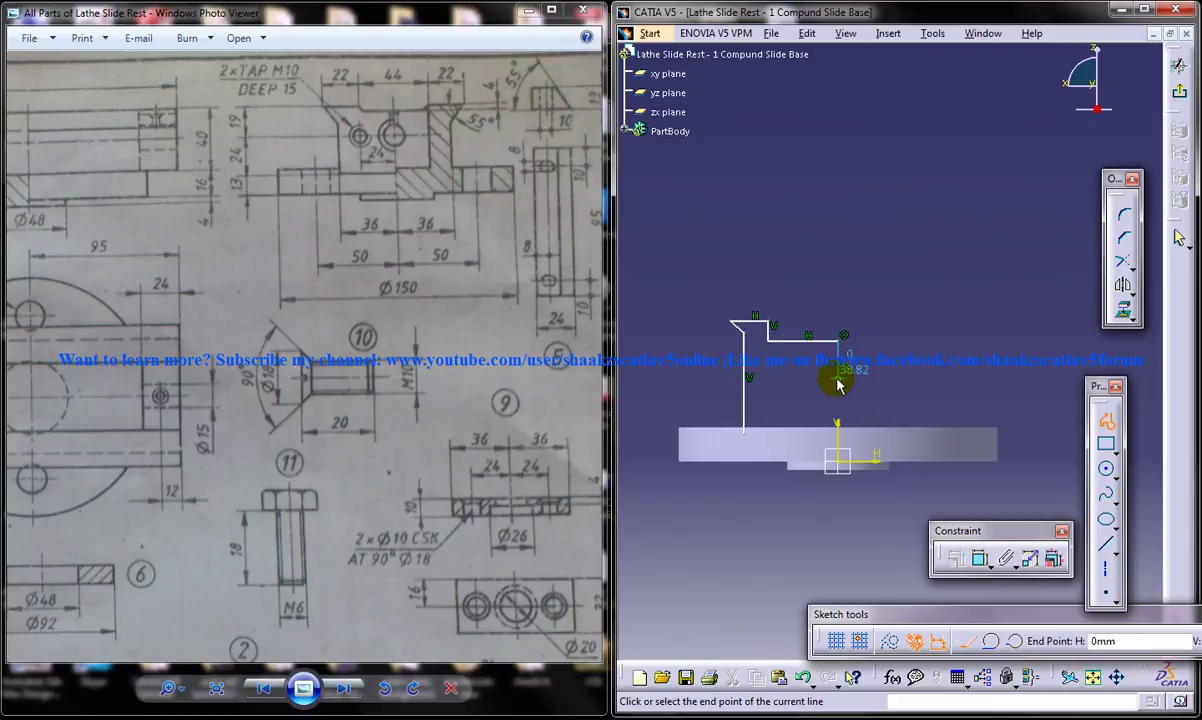
{"action": "key", "text": "Escape"}
Delete the profile's horizontal line that ends on the vertical axis.
{"action": "middle_click_drag", "start_coordinate": [851, 368], "coordinate": [848, 338], "text": "ctrl"}
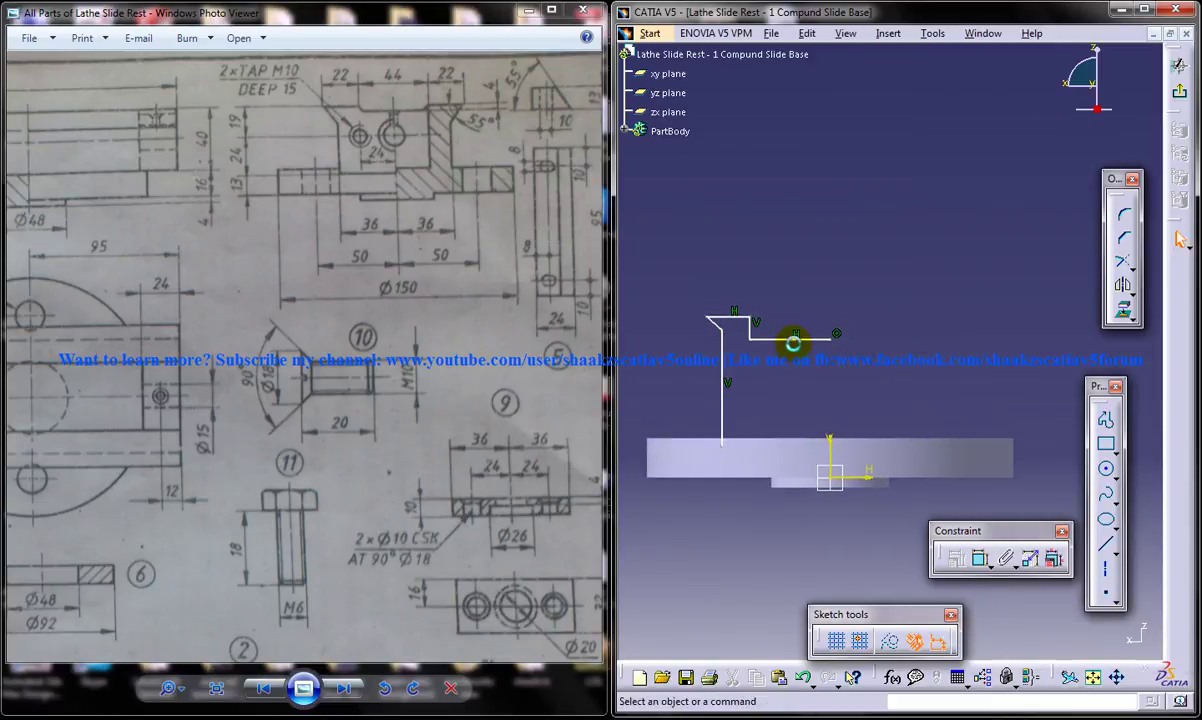
{"action": "left_click", "coordinate": [788, 339]}
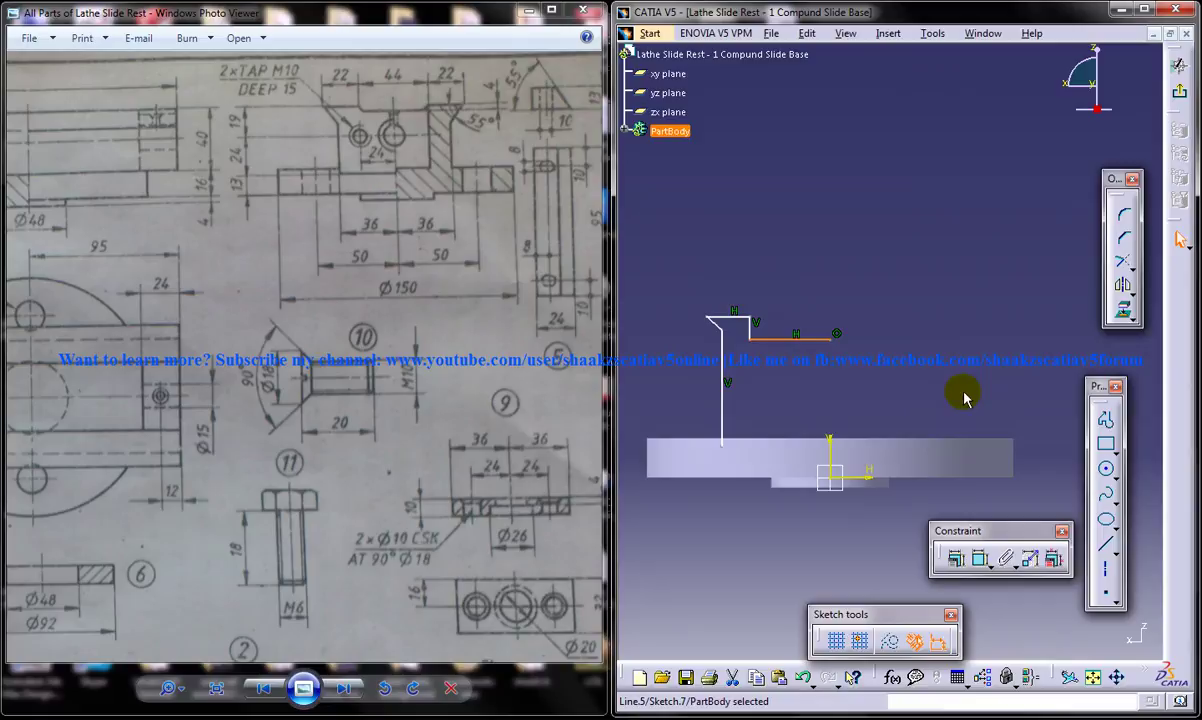
{"action": "key", "text": "Delete"}
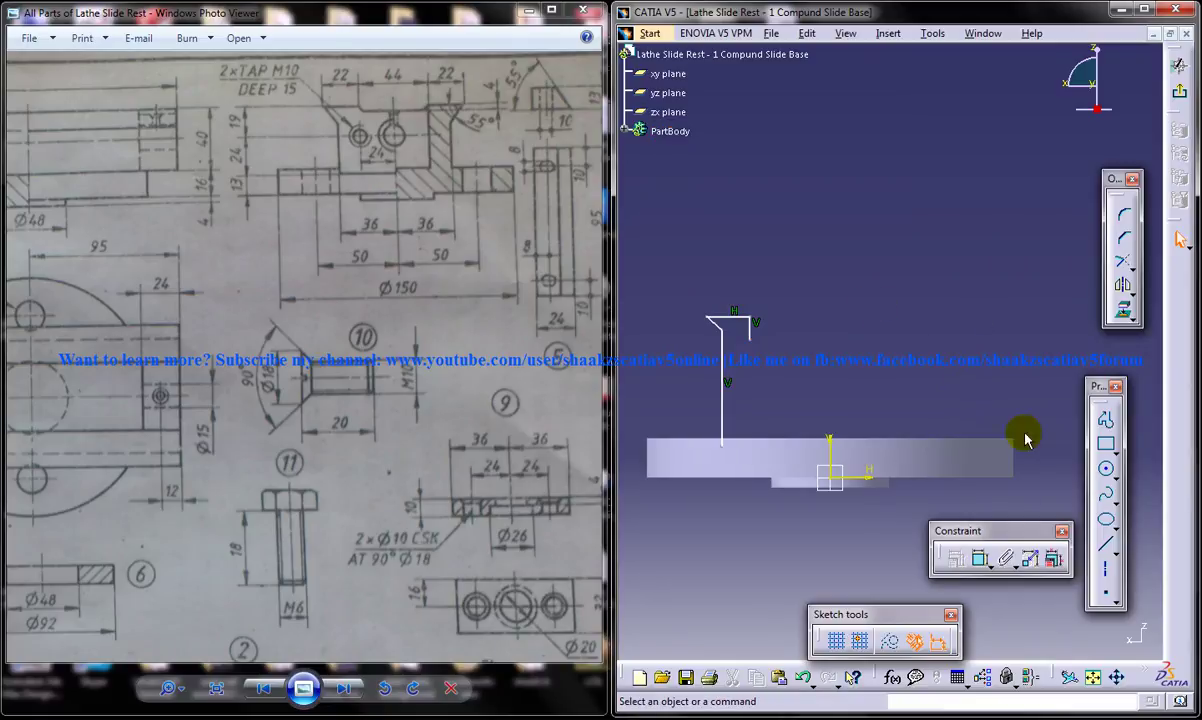
Constrain the lower endpoint of the long vertical line to be coincident with the disc's top edge.
{"action": "left_click", "coordinate": [980, 557]}
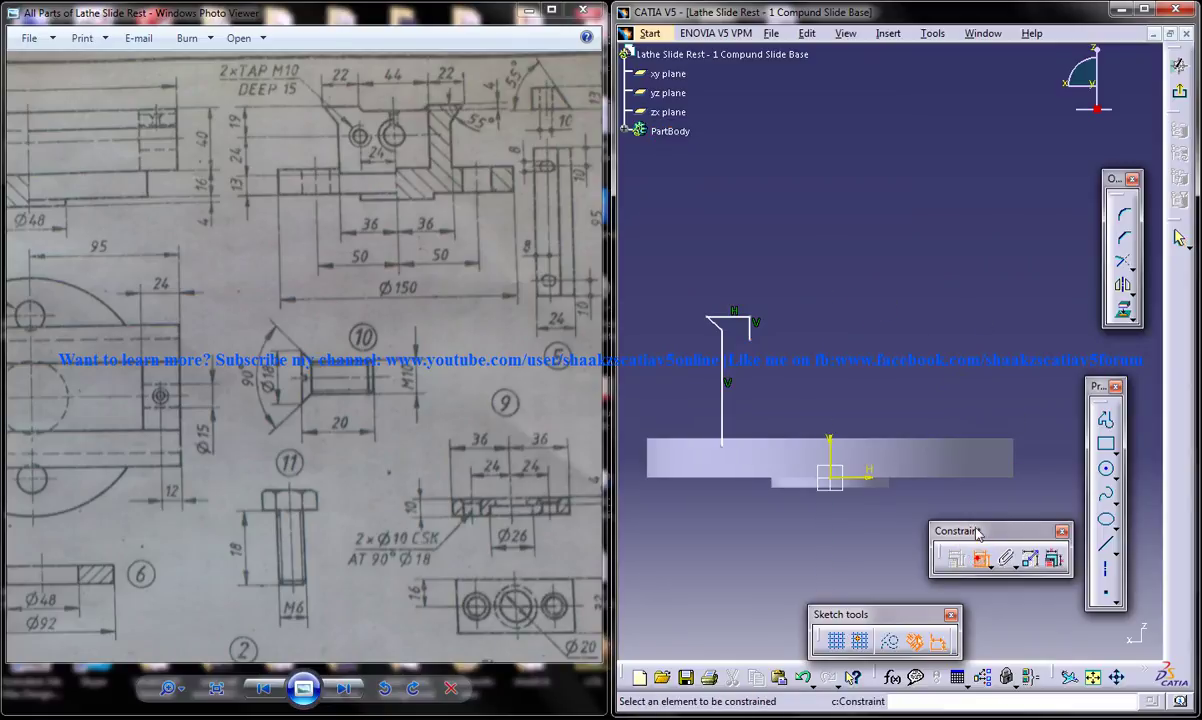
{"action": "left_click", "coordinate": [724, 445]}
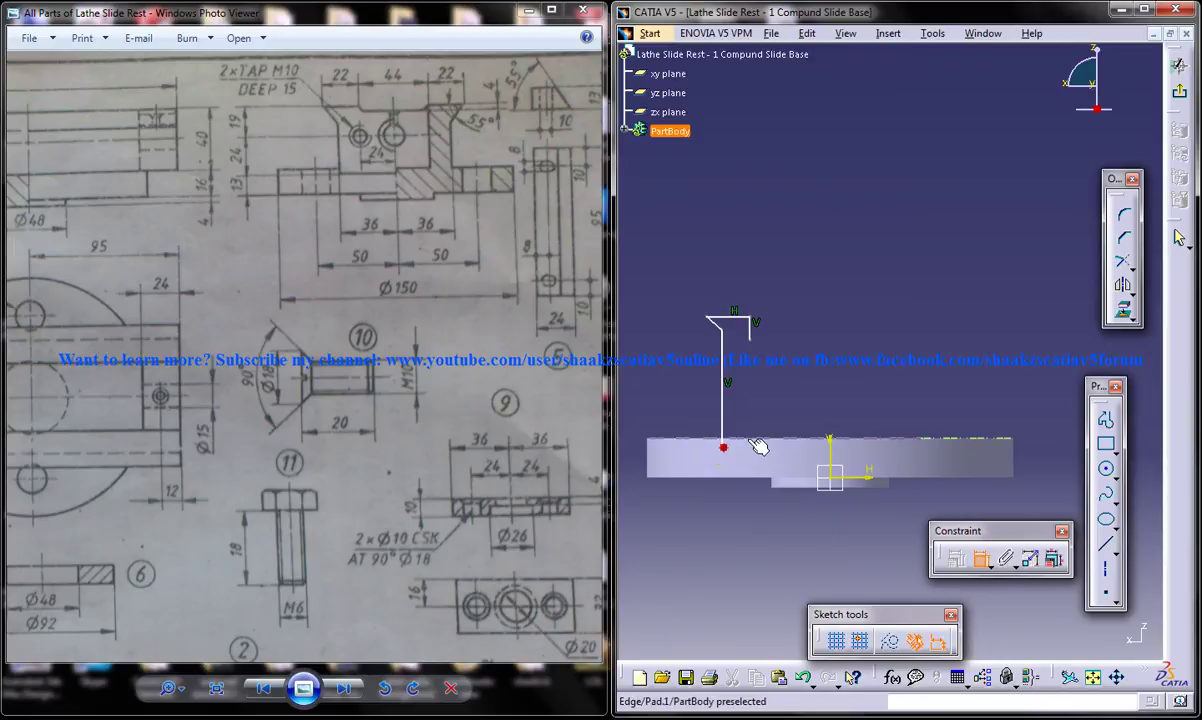
{"action": "left_click", "coordinate": [762, 443]}
{"action": "right_click", "coordinate": [740, 405]}
{"action": "left_click", "coordinate": [790, 478]}
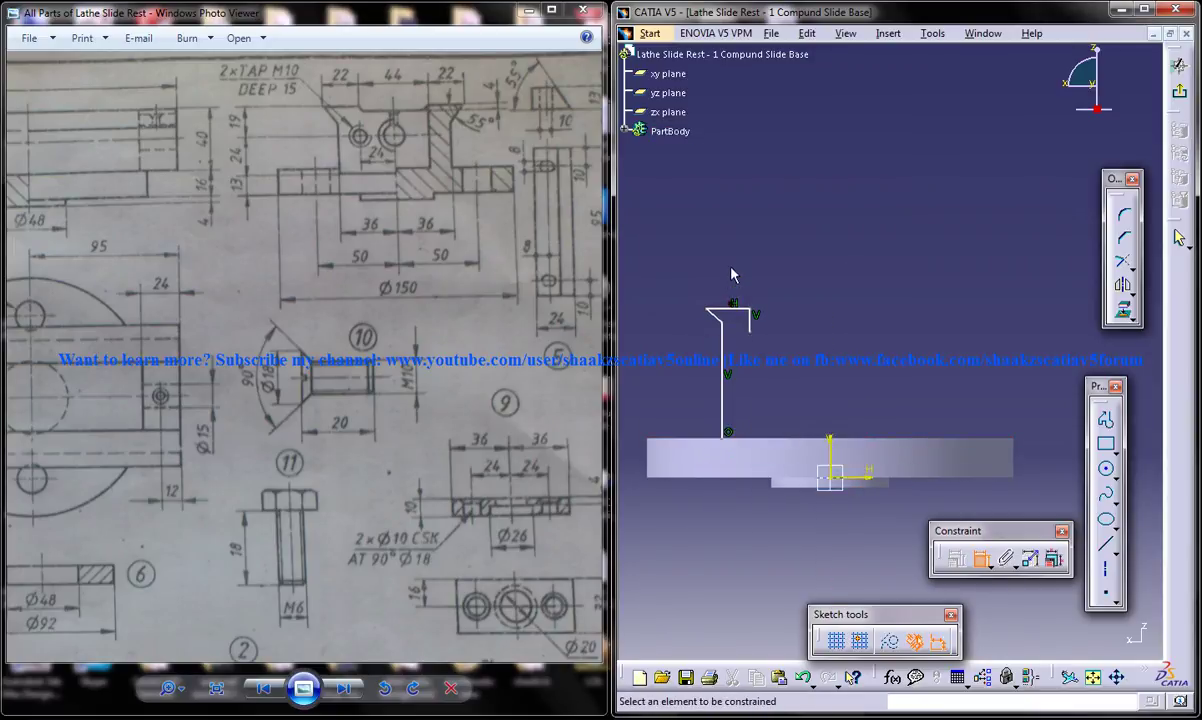
Dimension the profile's top horizontal line and set its length to 22 mm.
{"action": "left_click", "coordinate": [733, 319]}
{"action": "left_click", "coordinate": [727, 268]}
{"action": "double_click", "coordinate": [731, 271]}
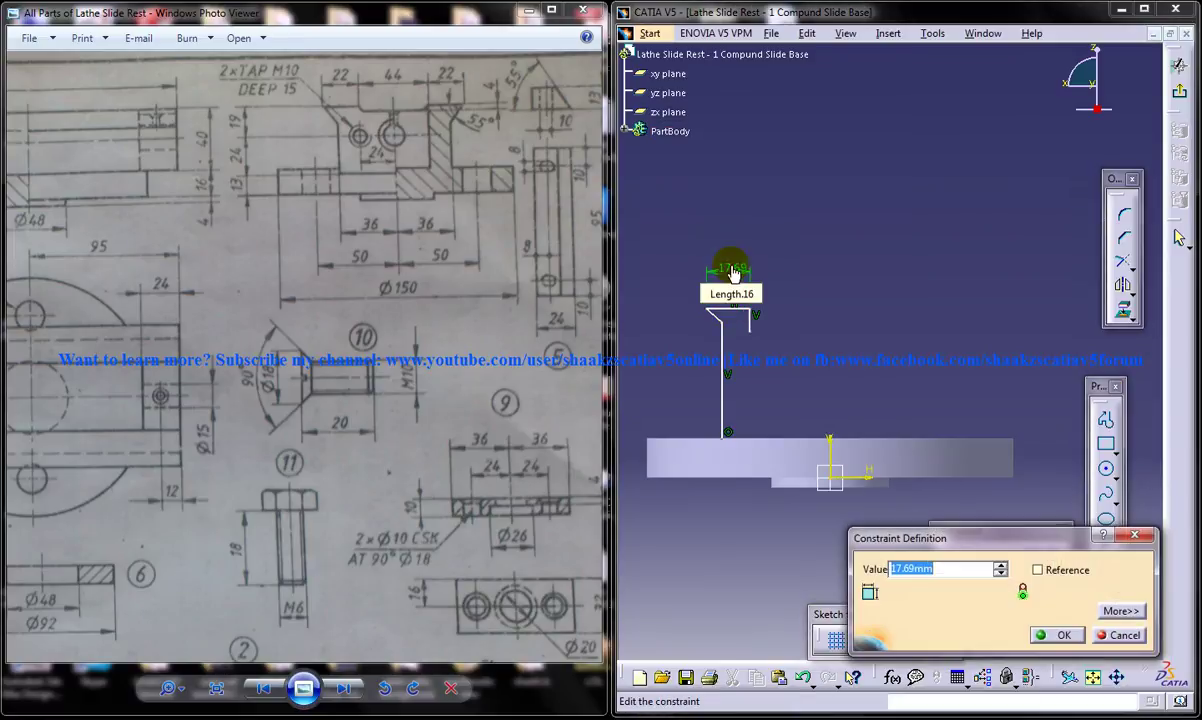
{"action": "type", "text": "22"}
{"action": "key", "text": "Return"}
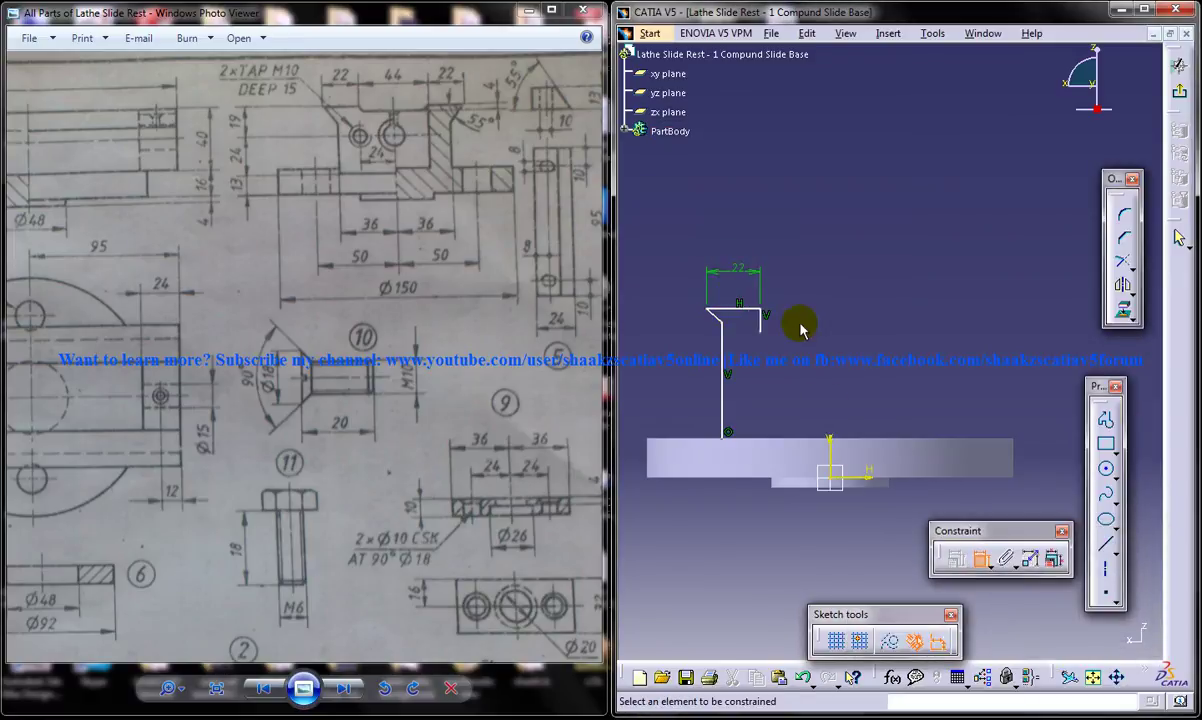
Dimension the distance from the short vertical line to the vertical axis and set it to 22 mm.
{"action": "left_click", "coordinate": [766, 320]}
{"action": "left_click", "coordinate": [829, 444]}
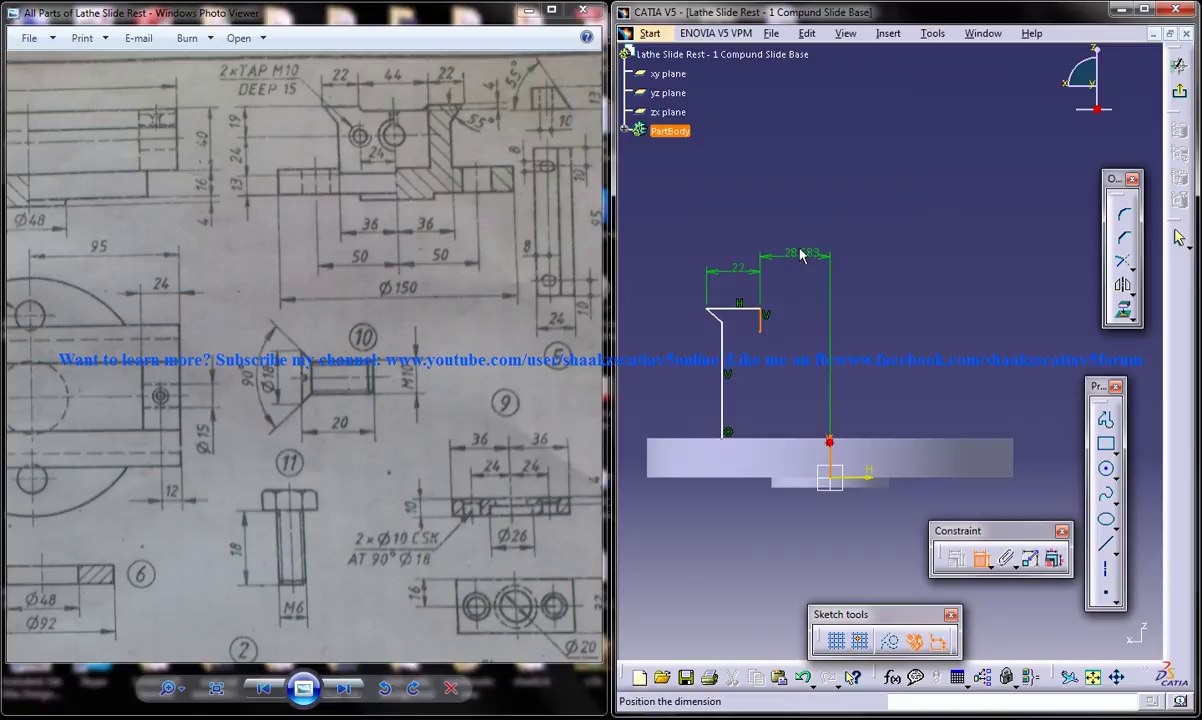
{"action": "left_click", "coordinate": [797, 227]}
{"action": "double_click", "coordinate": [797, 227]}
{"action": "type", "text": "22"}
{"action": "key", "text": "Return"}
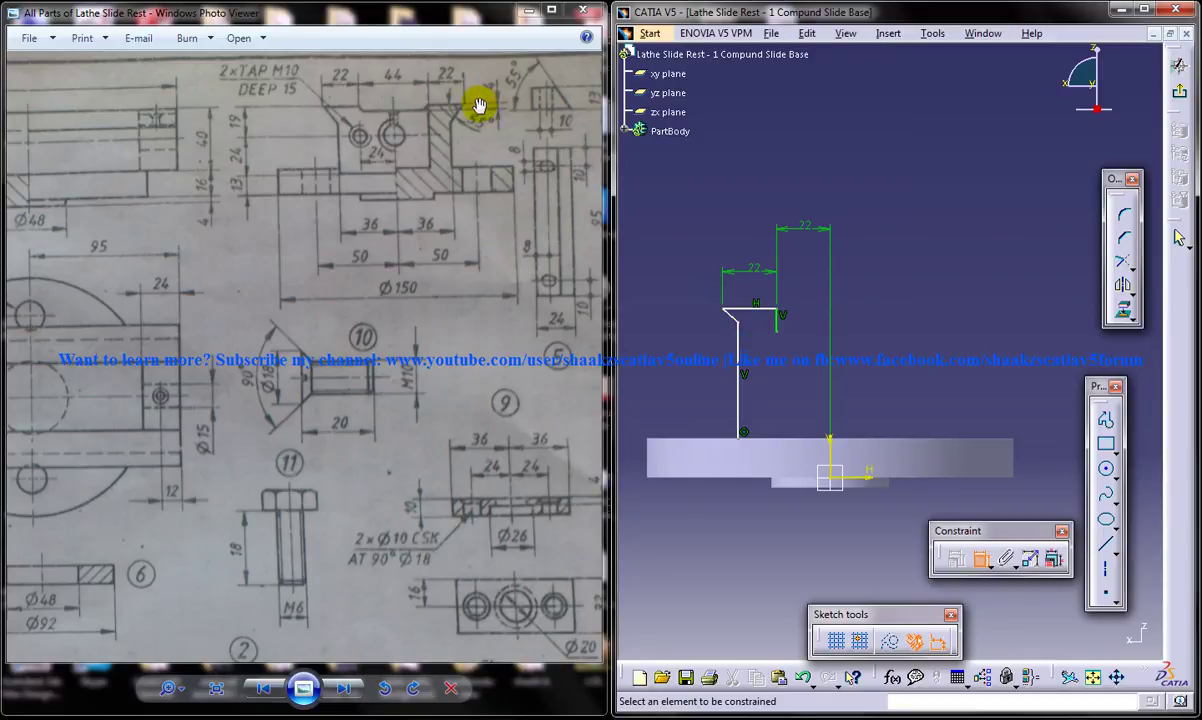
Dimension the short vertical line at the end of the top edge and set its length to 4 mm.
{"action": "left_click", "coordinate": [779, 321]}
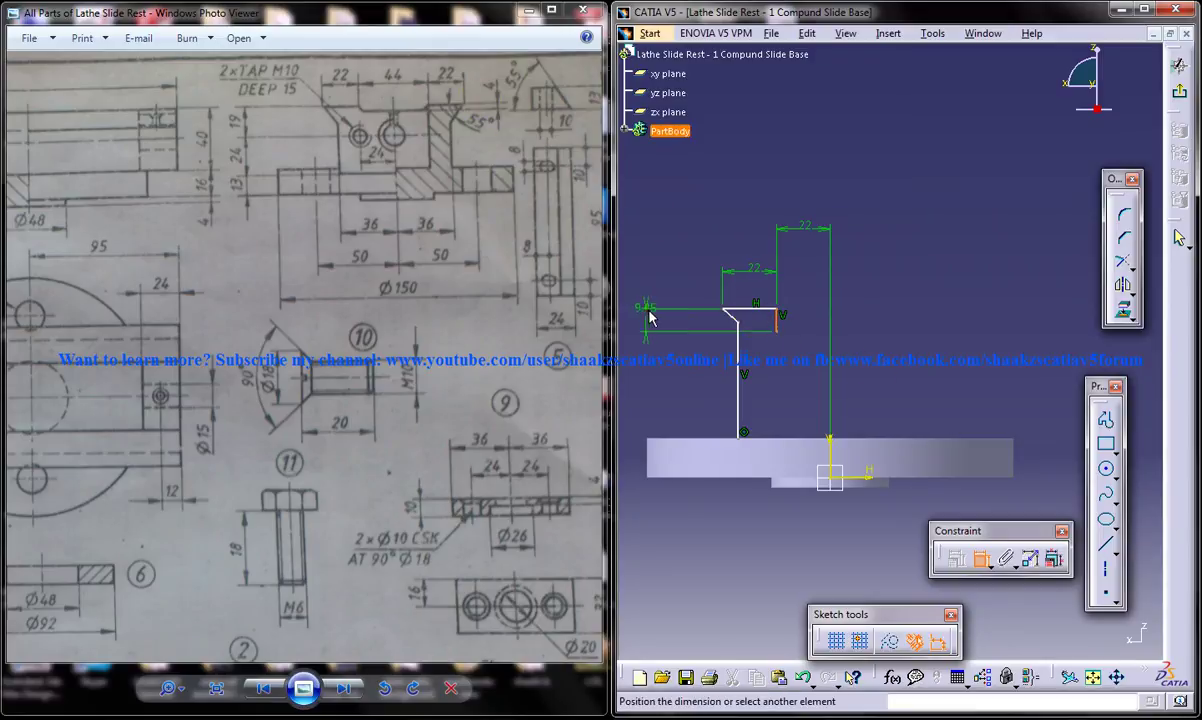
{"action": "left_click", "coordinate": [647, 311]}
{"action": "double_click", "coordinate": [647, 308]}
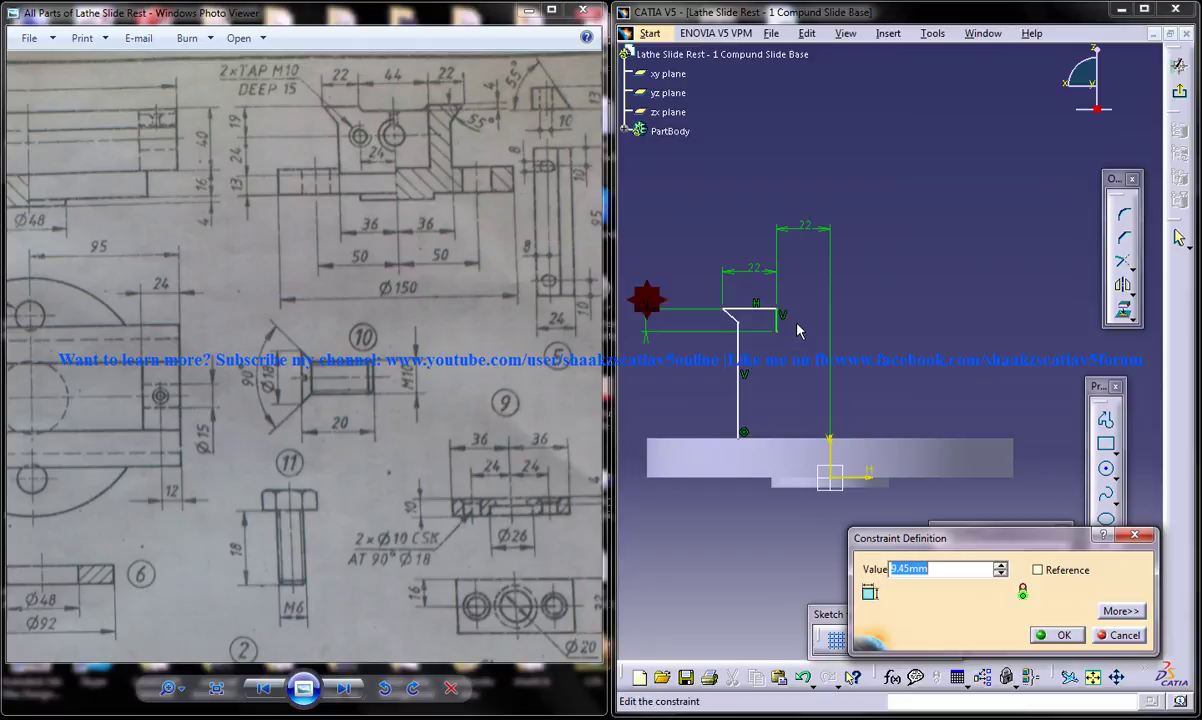
{"action": "type", "text": "4"}
{"action": "key", "text": "Return"}
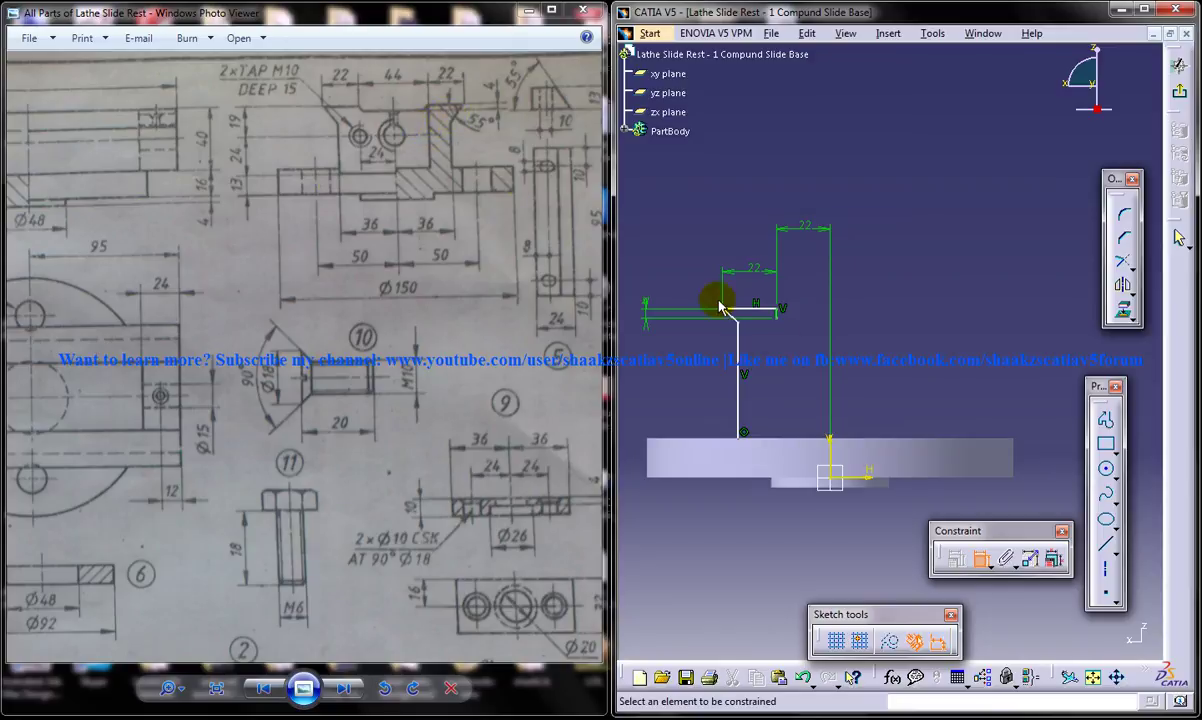
{"action": "middle_click_drag", "start_coordinate": [781, 333], "coordinate": [770, 266]}
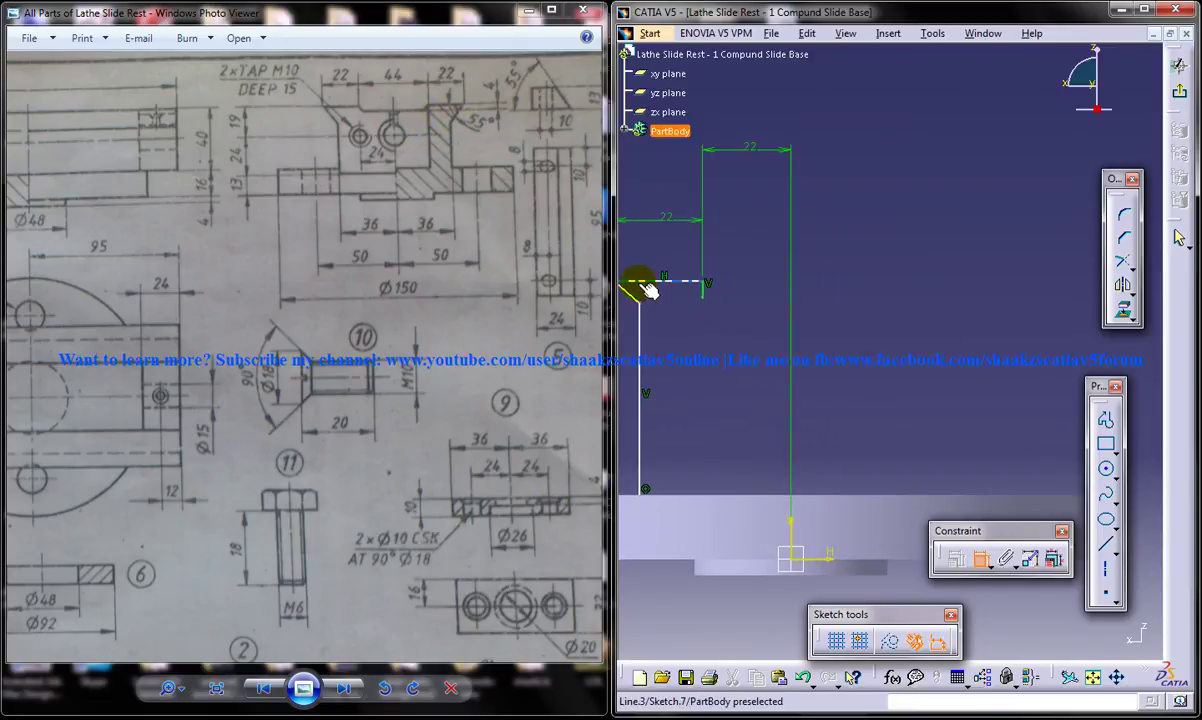
Dimension the angle between the profile's top horizontal line and the slanted line and set it to 55 degrees.
{"action": "left_click", "coordinate": [640, 284]}
{"action": "left_click", "coordinate": [668, 306]}
{"action": "double_click", "coordinate": [666, 300]}
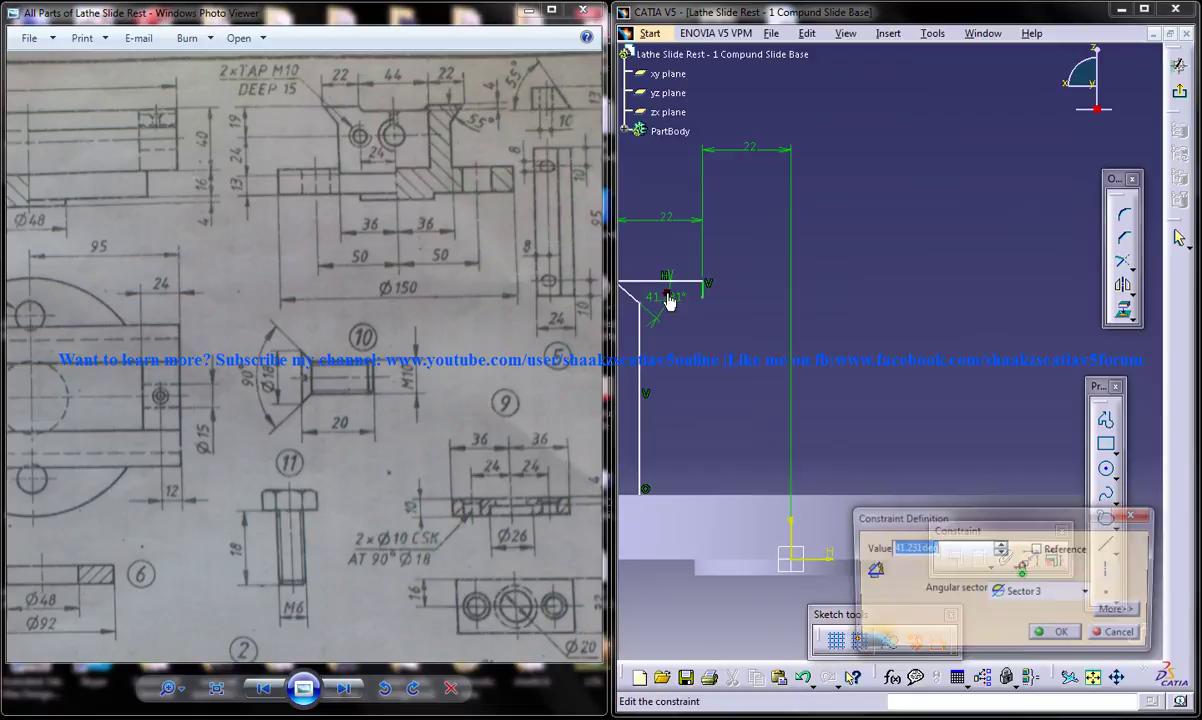
{"action": "type", "text": "55"}
{"action": "key", "text": "Return"}
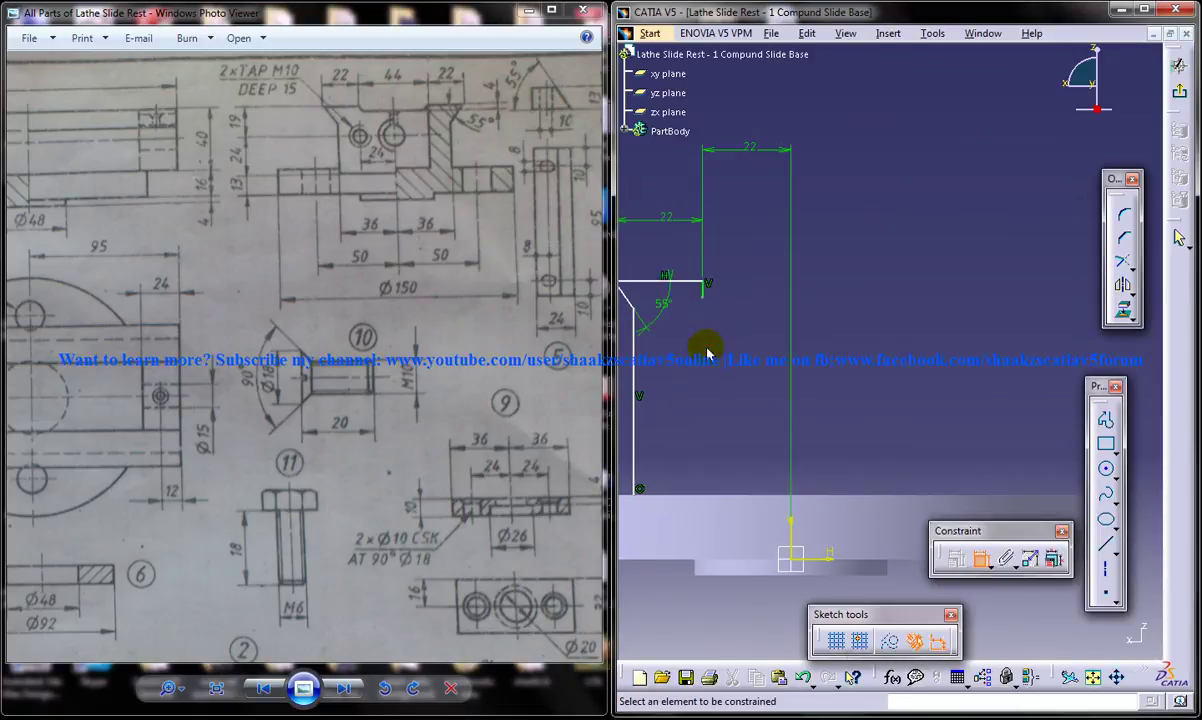
Dimension the distance from the long vertical line to the vertical axis and set it to 36 mm.
{"action": "mouse_move", "coordinate": [703, 349]}
{"action": "middle_mouse_down"}
{"action": "mouse_move", "coordinate": [719, 392]}
{"action": "mouse_move", "coordinate": [766, 418]}
{"action": "middle_mouse_up"}
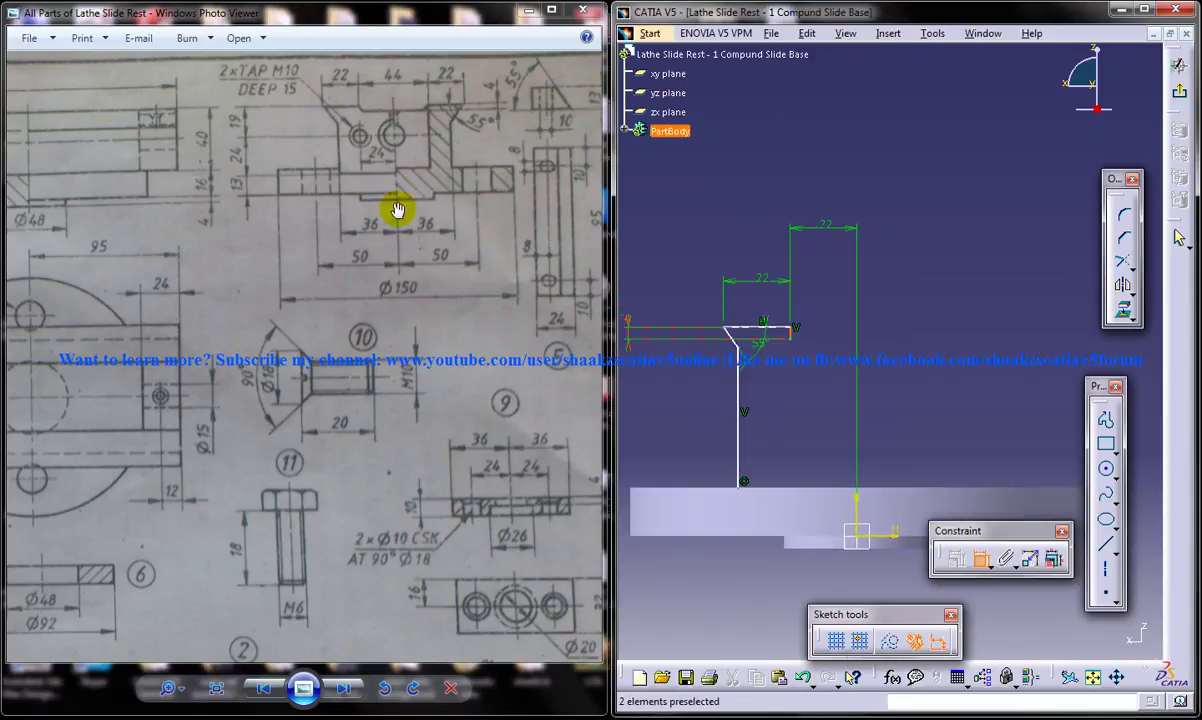
{"action": "left_click", "coordinate": [739, 408]}
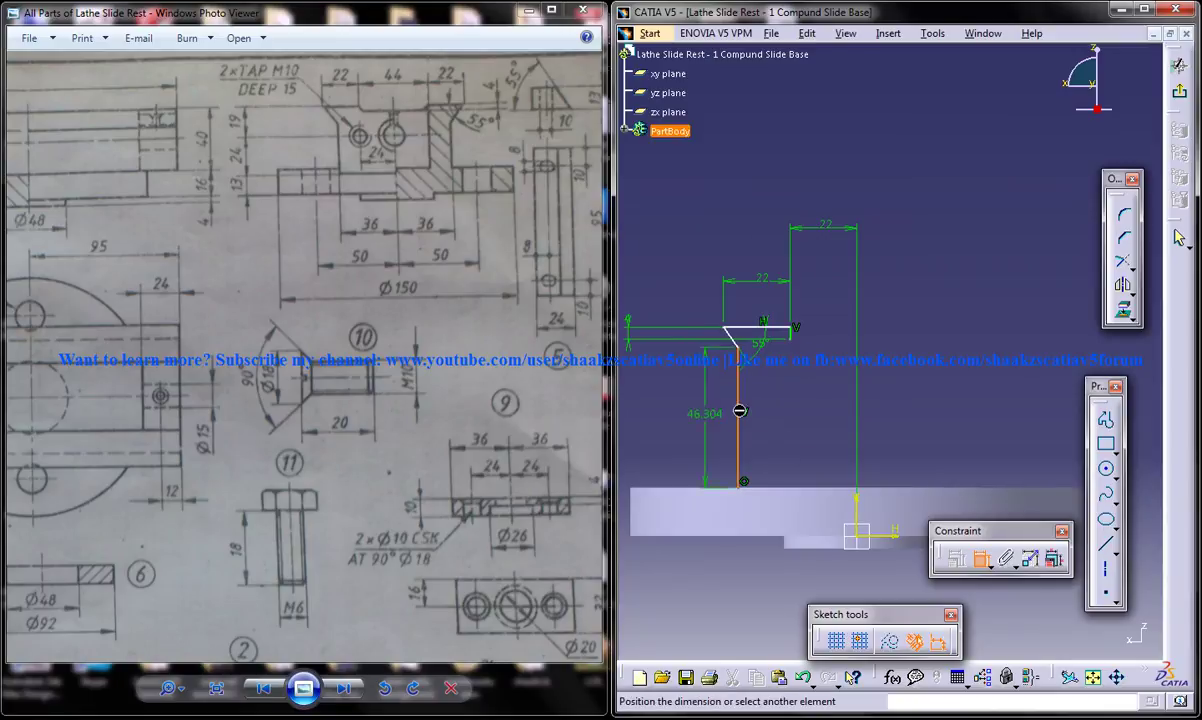
{"action": "left_click", "coordinate": [856, 500]}
{"action": "left_click", "coordinate": [800, 148]}
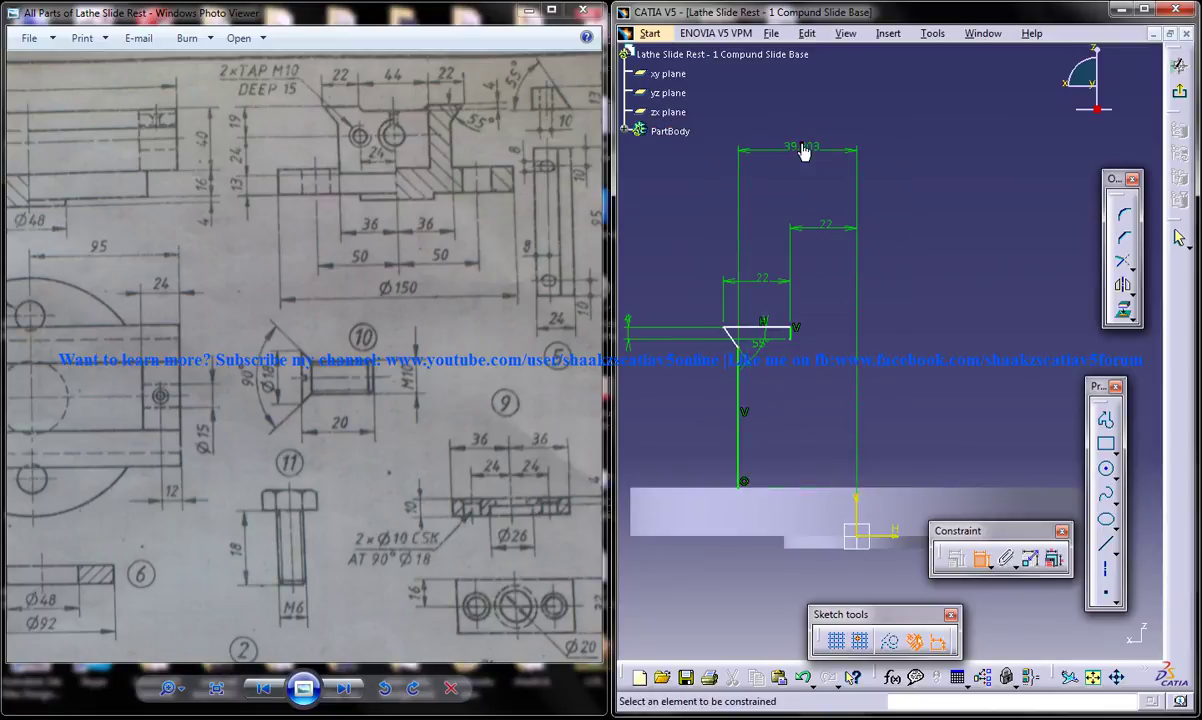
{"action": "double_click", "coordinate": [802, 148]}
{"action": "type", "text": "36"}
{"action": "key", "text": "Return"}
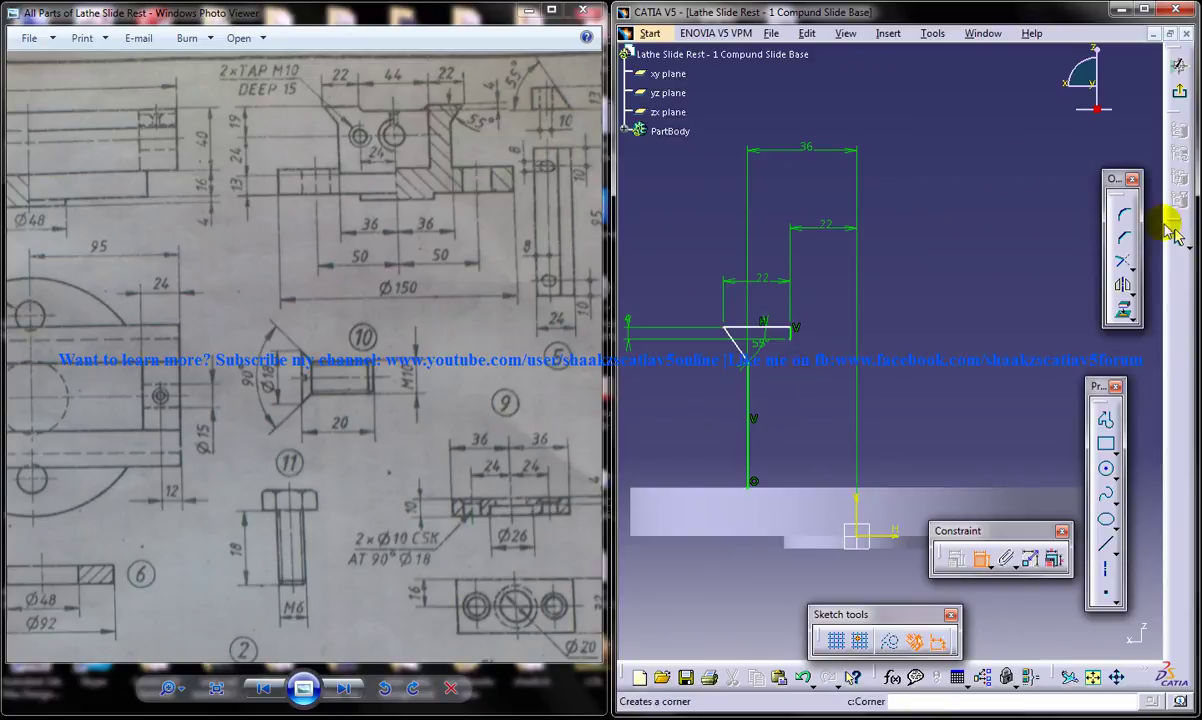
Dimension the height from the disc's top edge to the profile's top horizontal line and set it to 40 mm.
{"action": "middle_click_drag", "start_coordinate": [845, 380], "coordinate": [846, 347], "text": "ctrl"}
{"action": "middle_click_drag", "start_coordinate": [727, 350], "coordinate": [790, 349]}
{"action": "left_click_drag", "start_coordinate": [759, 356], "coordinate": [755, 349]}
{"action": "left_click", "coordinate": [657, 255]}
{"action": "middle_click_drag", "start_coordinate": [657, 255], "coordinate": [747, 304], "text": "ctrl"}
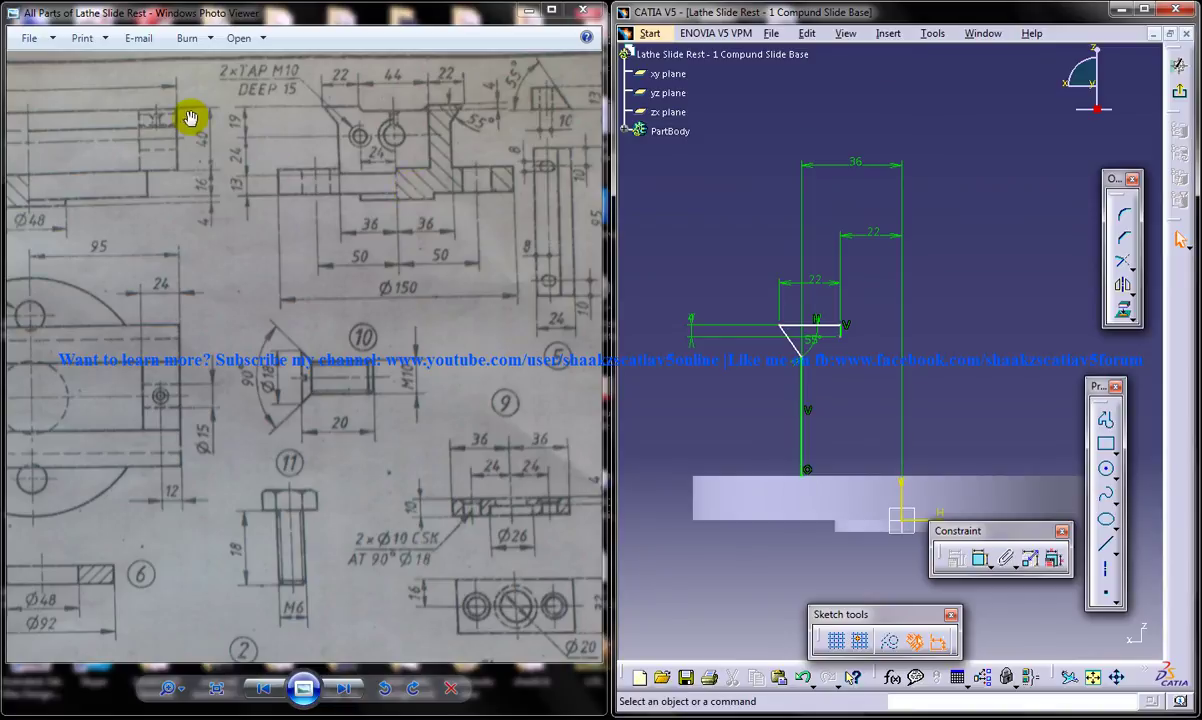
{"action": "left_click_drag", "start_coordinate": [172, 160], "coordinate": [283, 165]}
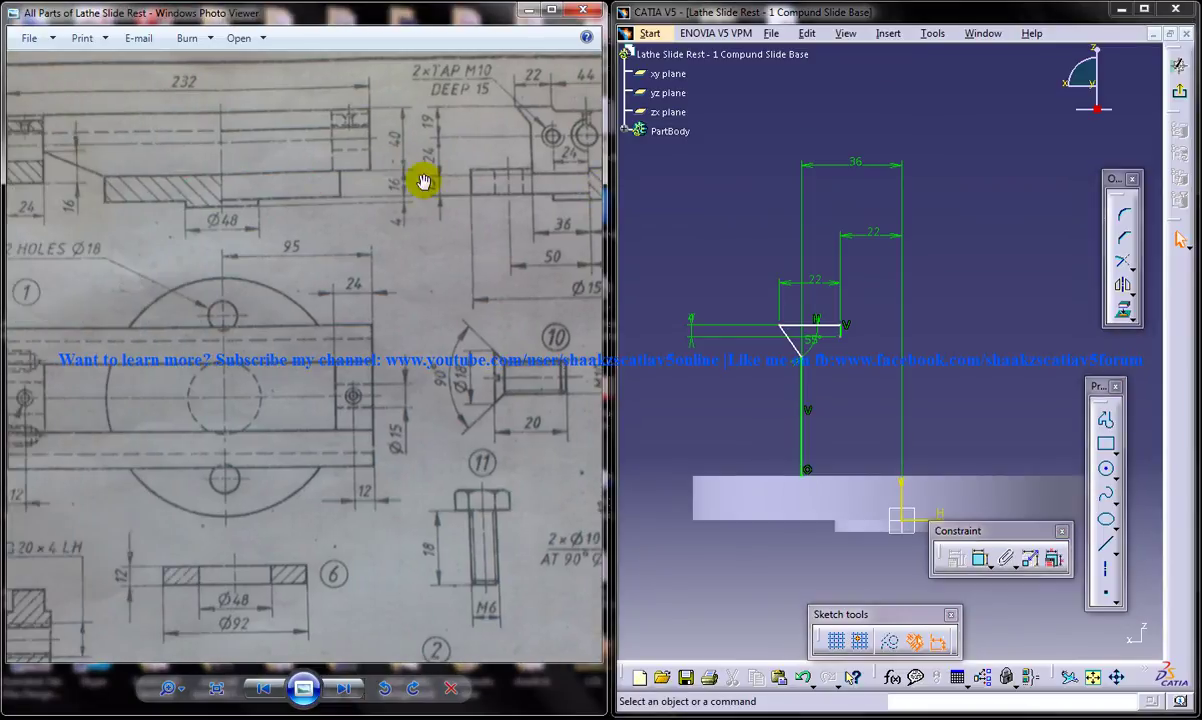
{"action": "left_click_drag", "start_coordinate": [366, 184], "coordinate": [345, 185]}
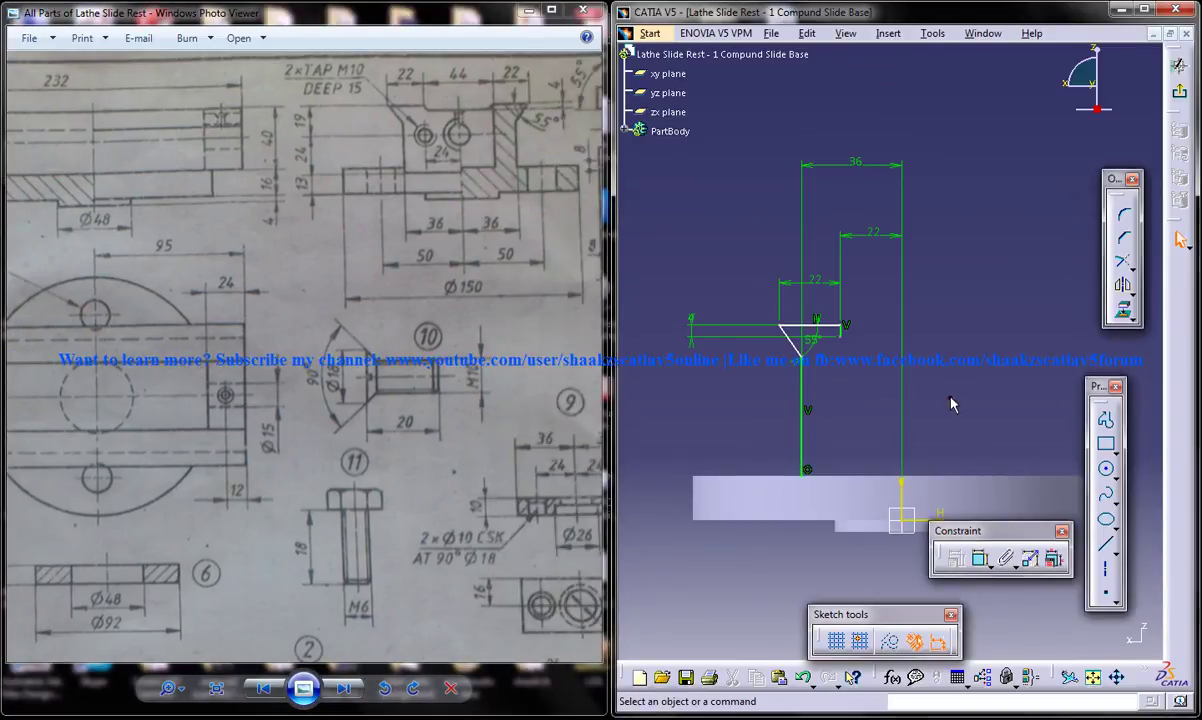
{"action": "left_click", "coordinate": [980, 558]}
{"action": "left_click", "coordinate": [818, 327]}
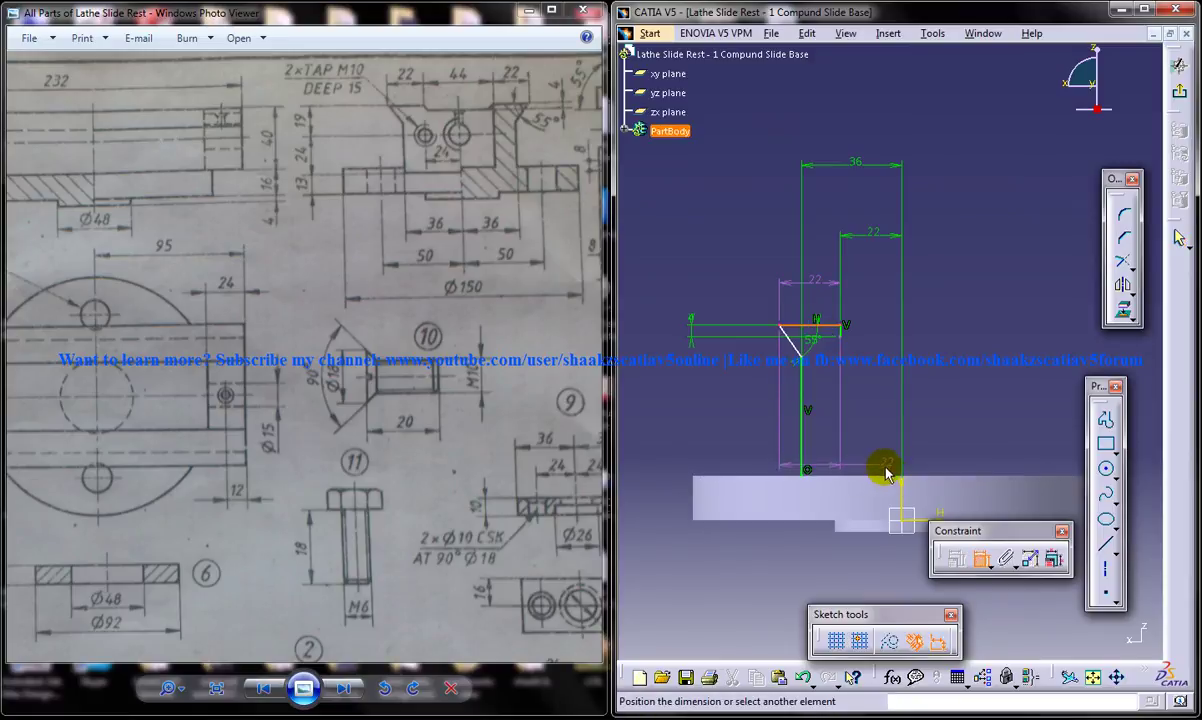
{"action": "left_click", "coordinate": [867, 476]}
{"action": "left_click", "coordinate": [703, 394]}
{"action": "double_click", "coordinate": [700, 395]}
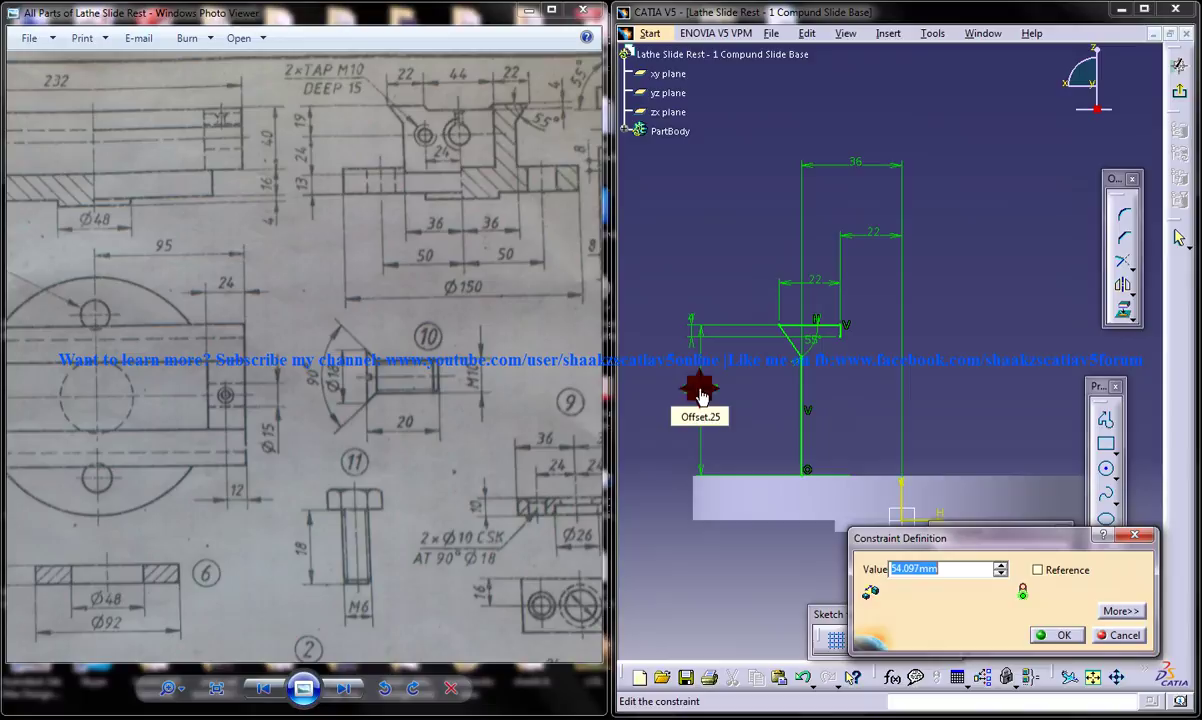
{"action": "type", "text": "40"}
{"action": "key", "text": "Return"}
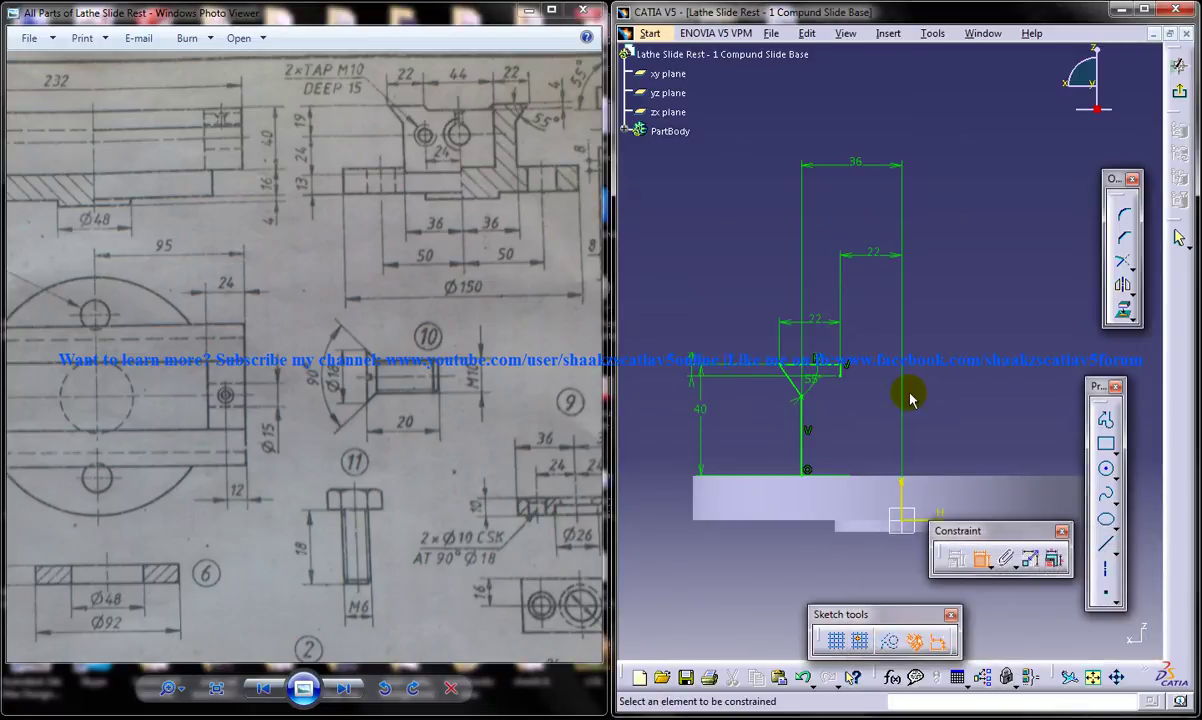
Mirror the short vertical, top horizontal, slanted and long vertical profile lines about the vertical axis.
{"action": "mouse_move", "coordinate": [908, 398]}
{"action": "middle_mouse_down"}
{"action": "mouse_move", "coordinate": [883, 341]}
{"action": "mouse_move", "coordinate": [892, 313]}
{"action": "middle_mouse_up"}
{"action": "middle_click_drag", "start_coordinate": [891, 364], "coordinate": [877, 303]}
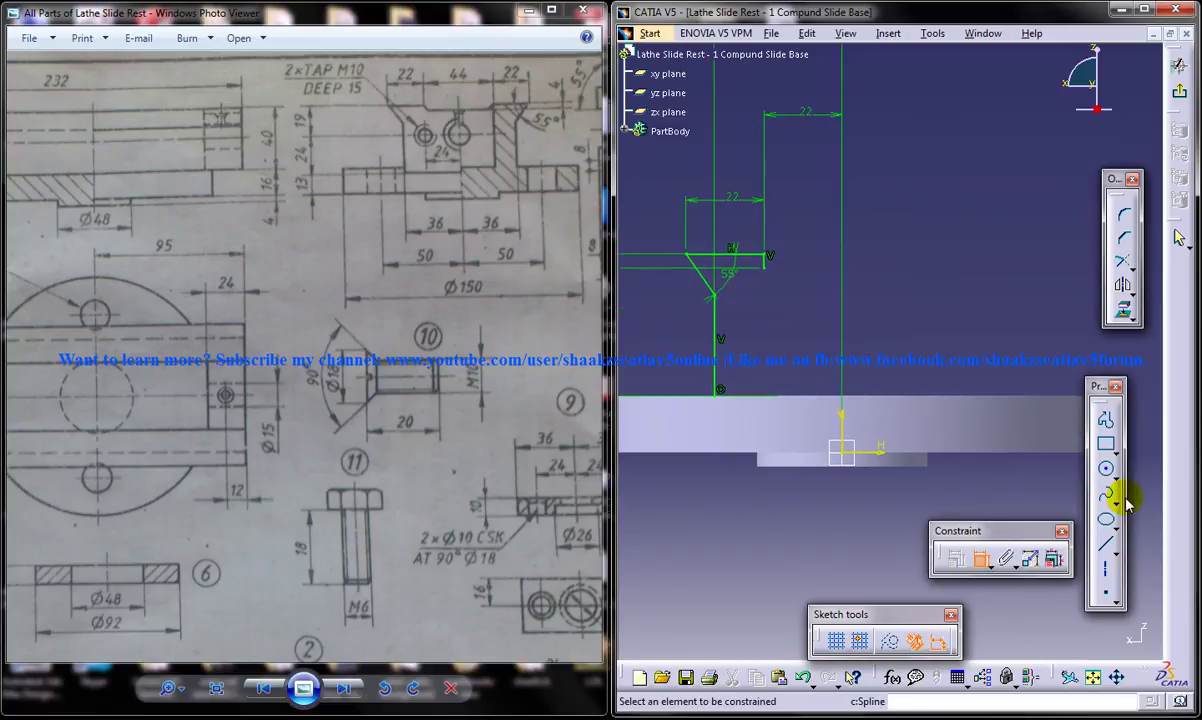
{"action": "left_click", "coordinate": [761, 263]}
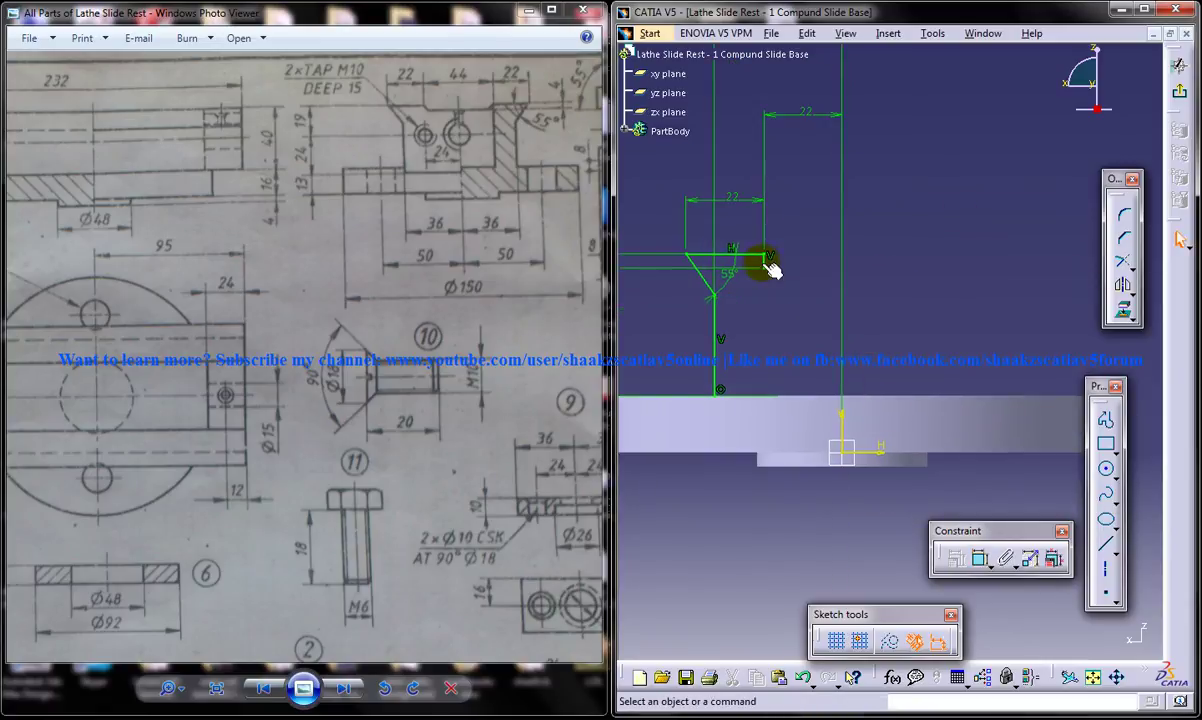
{"action": "left_click", "coordinate": [744, 255], "text": "ctrl"}
{"action": "left_click", "coordinate": [705, 280], "text": "ctrl"}
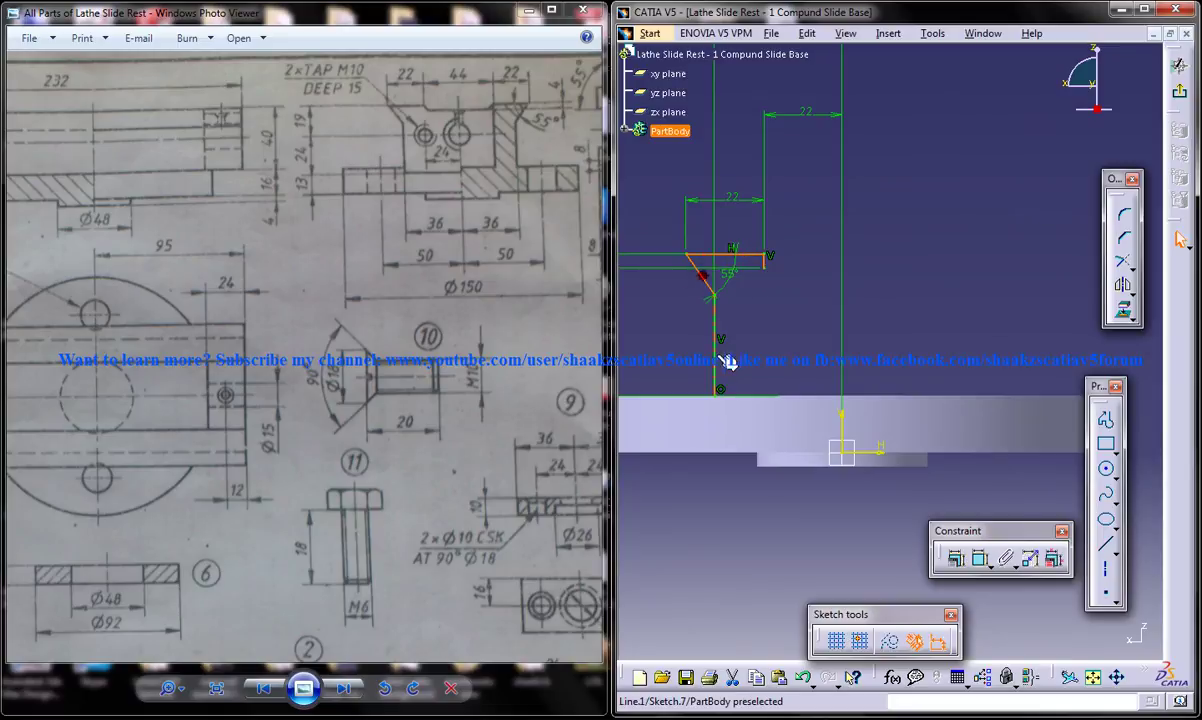
{"action": "left_click", "coordinate": [717, 343], "text": "ctrl"}
{"action": "left_click", "coordinate": [1124, 290]}
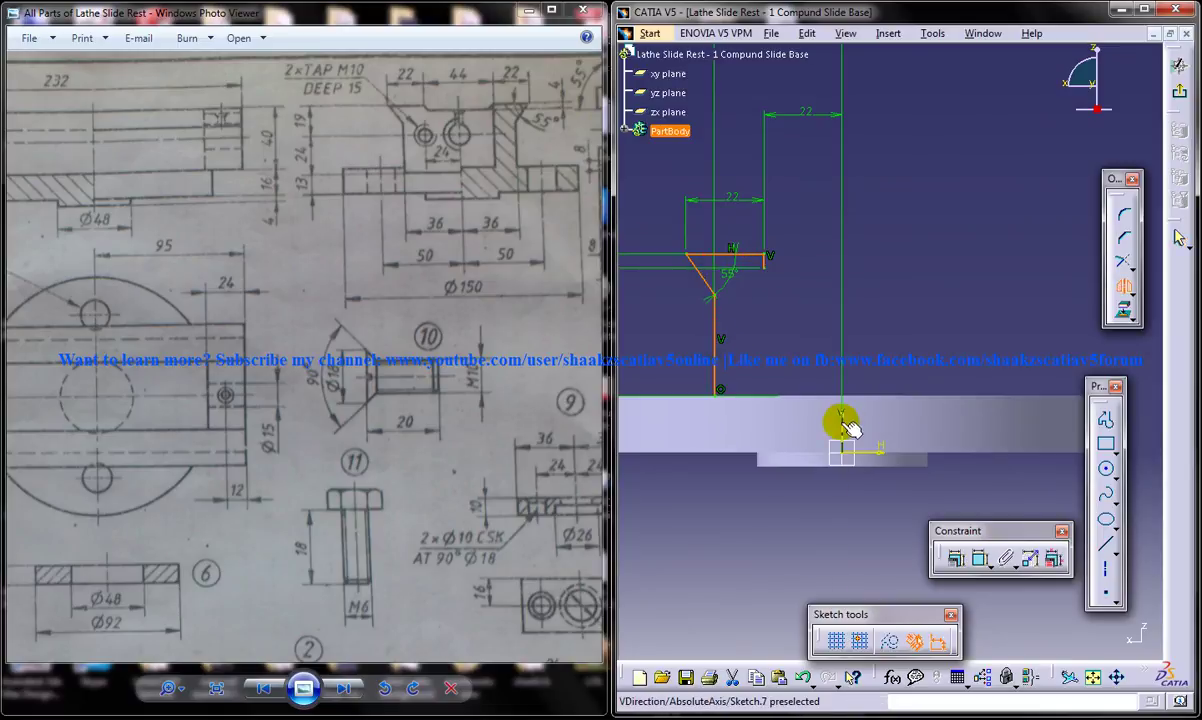
{"action": "left_click", "coordinate": [841, 424]}
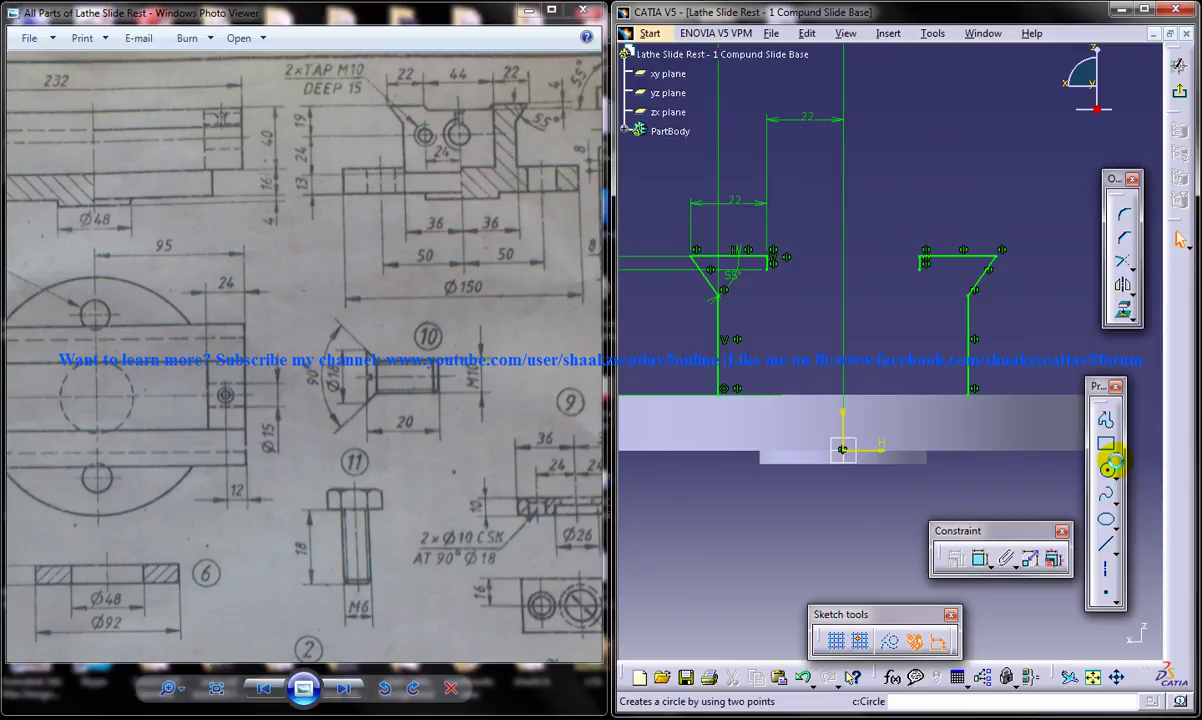
Close the profile with horizontal lines joining the short verticals' lower ends and the long verticals' lower ends, and finish the sketch.
{"action": "left_click", "coordinate": [1105, 493]}
{"action": "left_click", "coordinate": [1105, 545]}
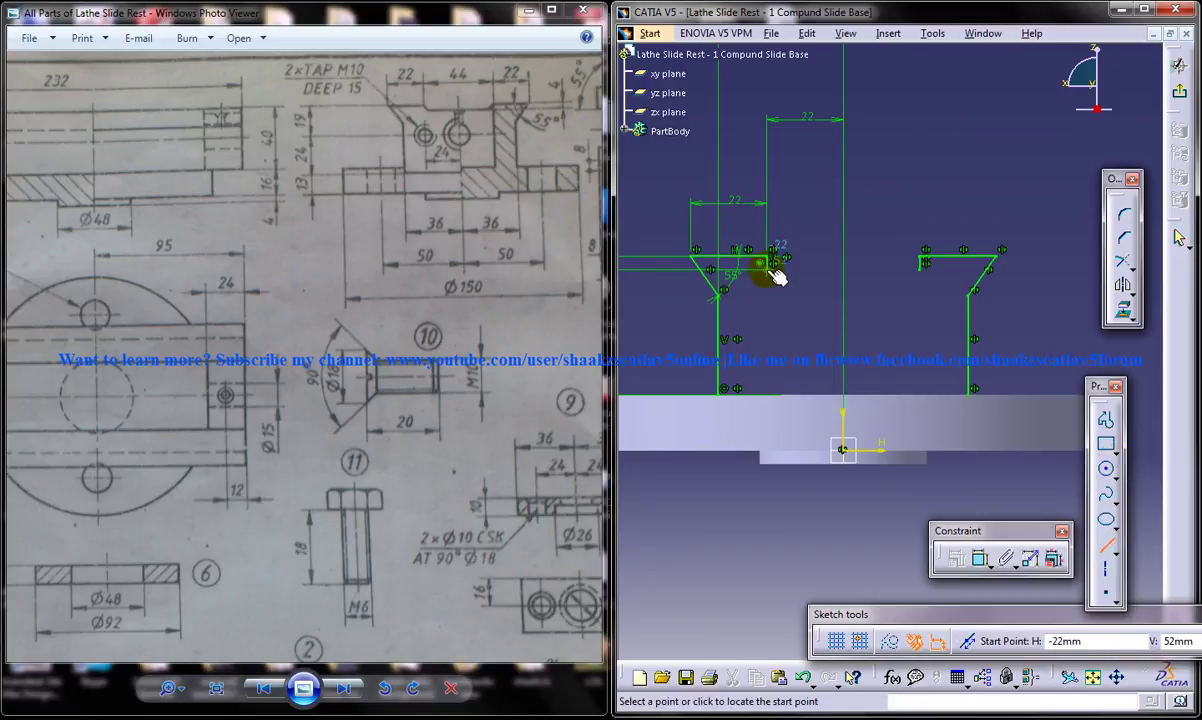
{"action": "left_click", "coordinate": [768, 269]}
{"action": "left_click", "coordinate": [919, 269]}
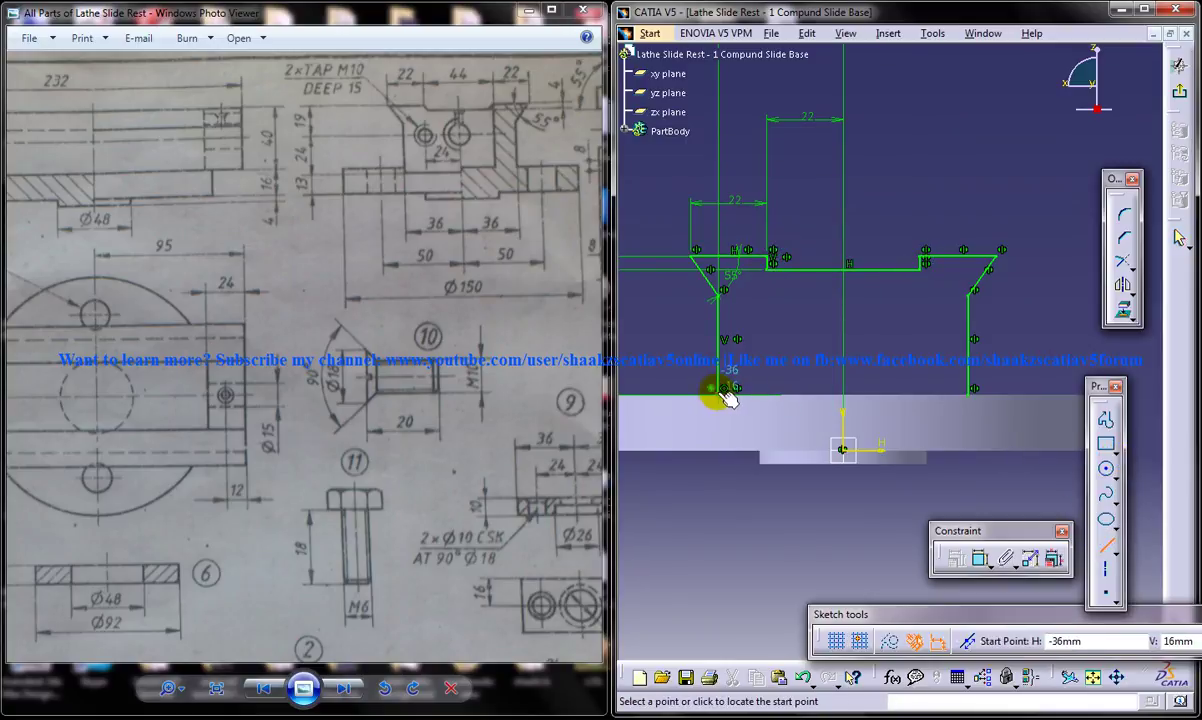
{"action": "left_click", "coordinate": [972, 396]}
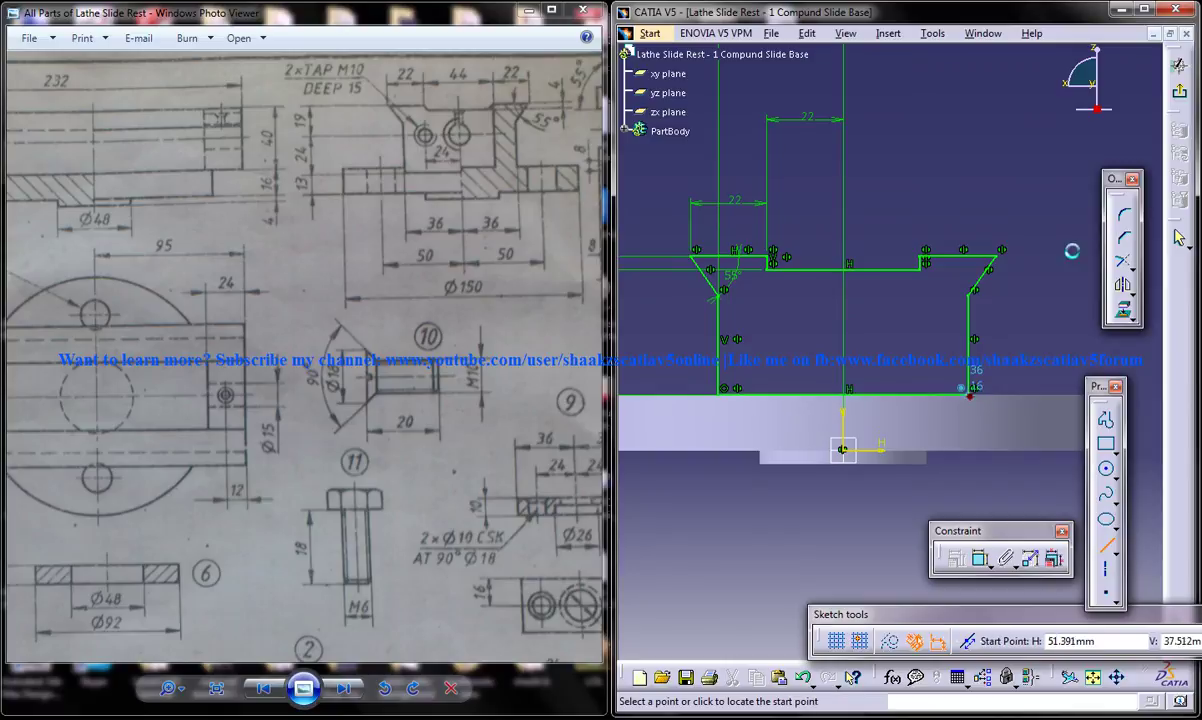
{"action": "left_click", "coordinate": [1179, 90]}
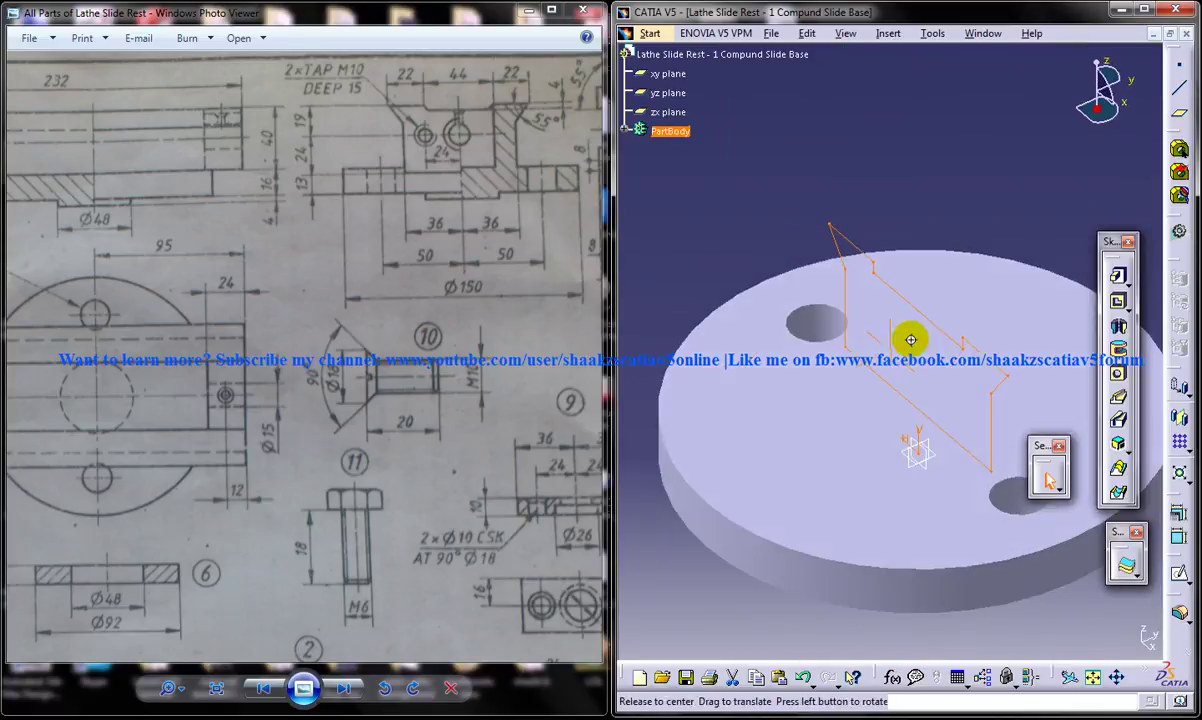
Start a pad from the closed dovetail profile and preview it with a first limit length of 95 mm.
{"action": "middle_click_drag", "start_coordinate": [910, 340], "coordinate": [907, 408]}
{"action": "left_click", "coordinate": [1118, 275]}
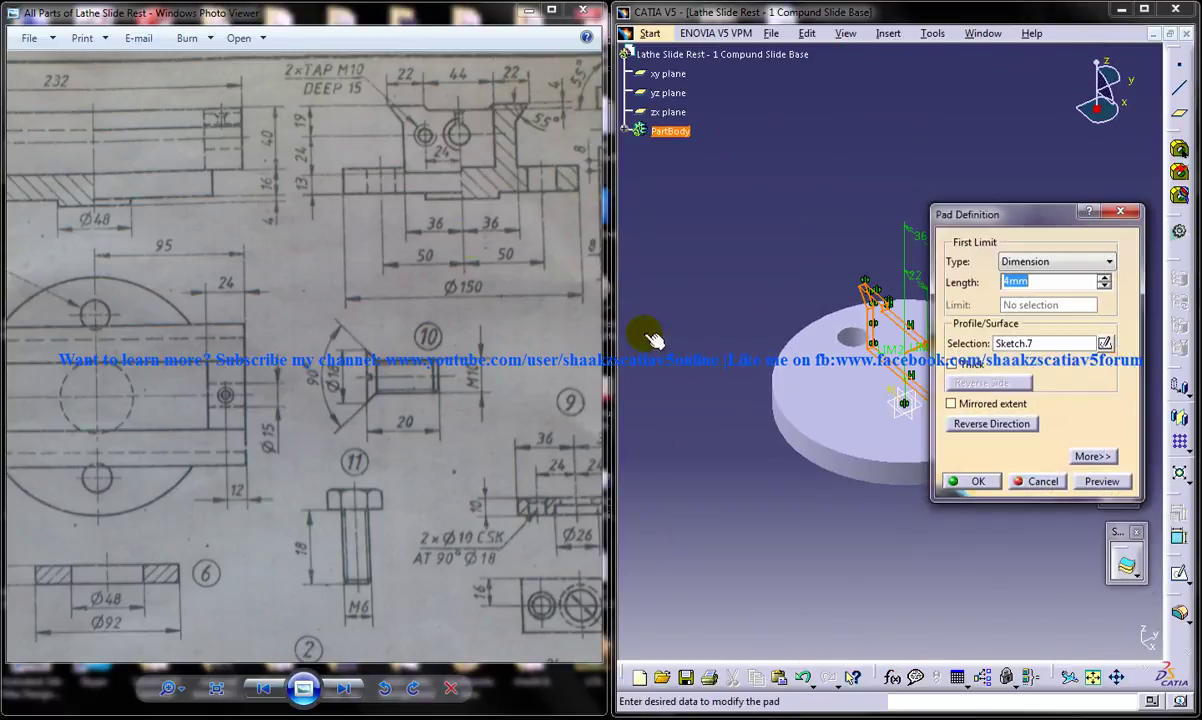
{"action": "left_click_drag", "start_coordinate": [169, 252], "coordinate": [333, 258]}
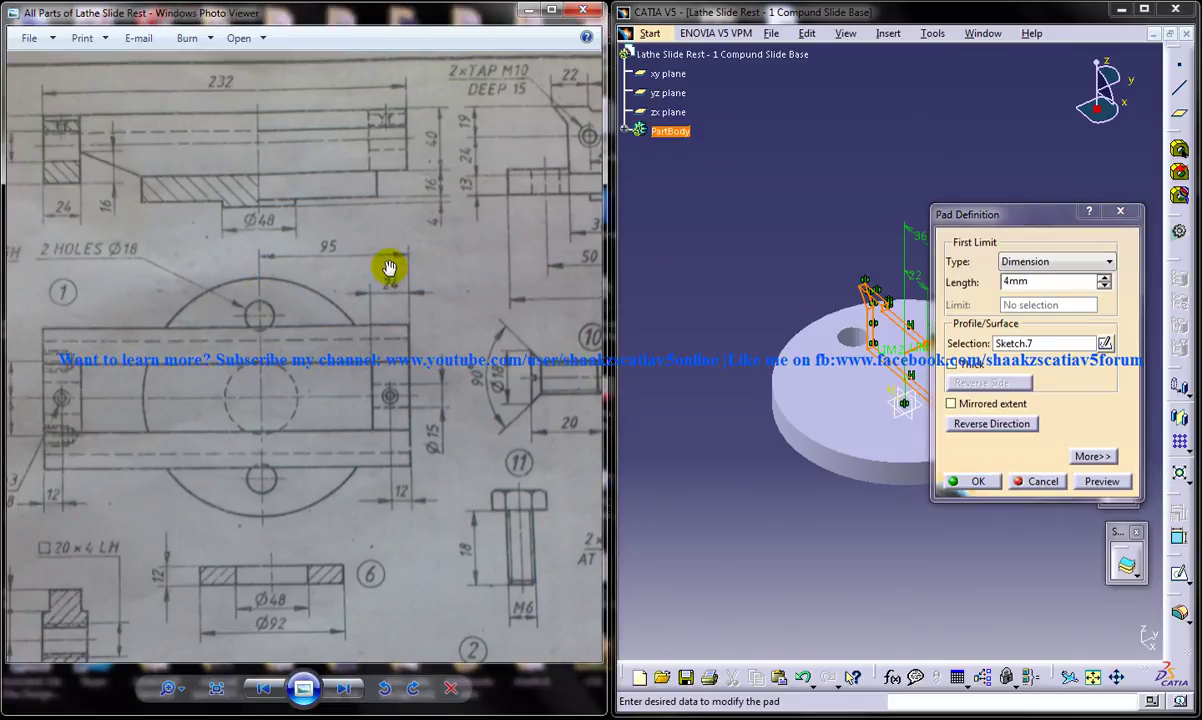
{"action": "left_click", "coordinate": [965, 283]}
{"action": "type", "text": "95"}
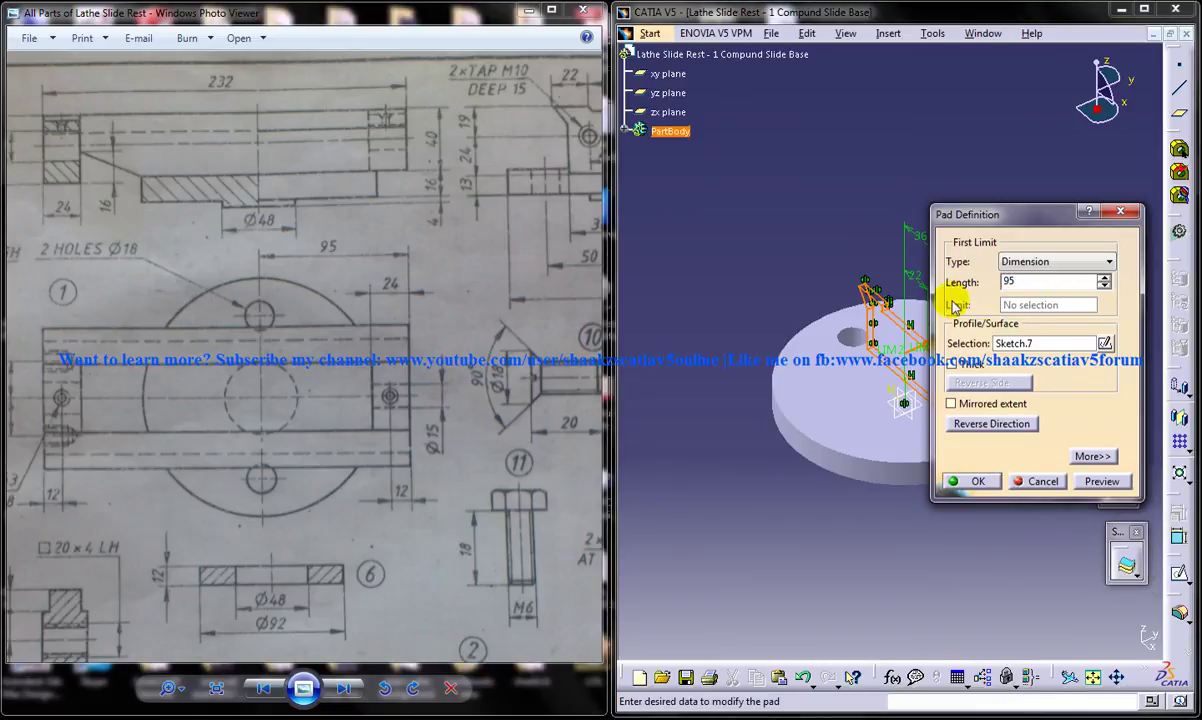
{"action": "left_click", "coordinate": [1102, 481]}
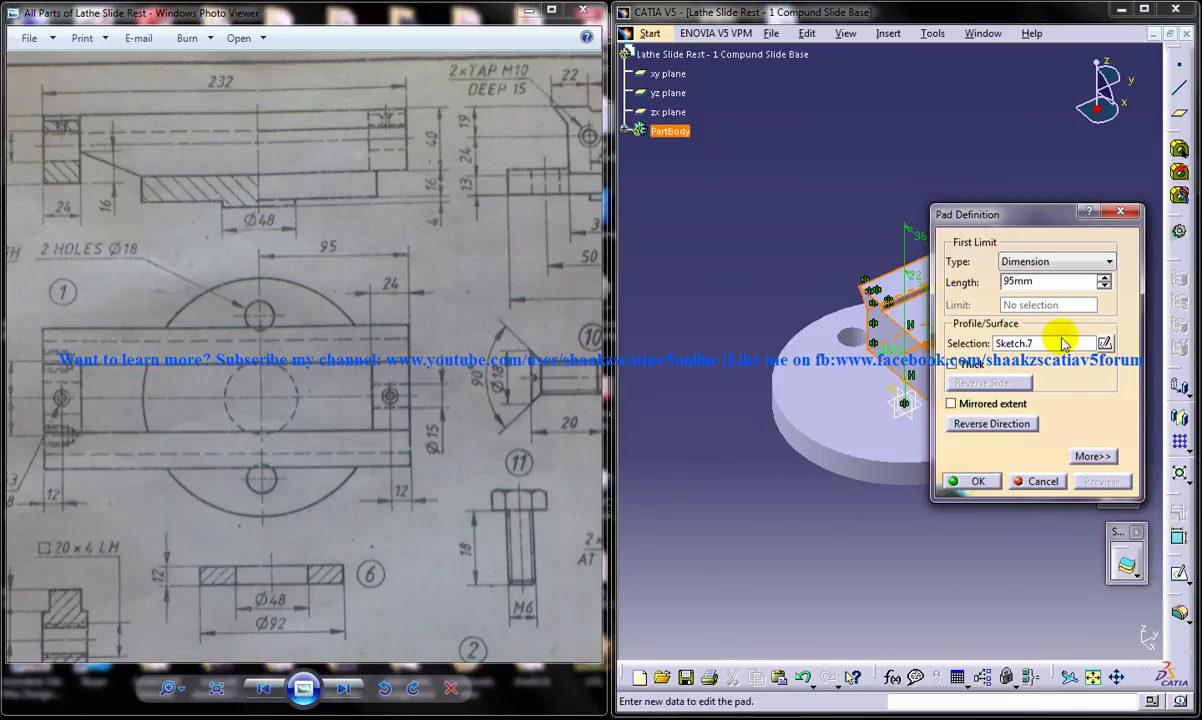
Give the pad a second limit length of 232-95 mm and create it.
{"action": "left_click", "coordinate": [1093, 456]}
{"action": "left_click", "coordinate": [1100, 283]}
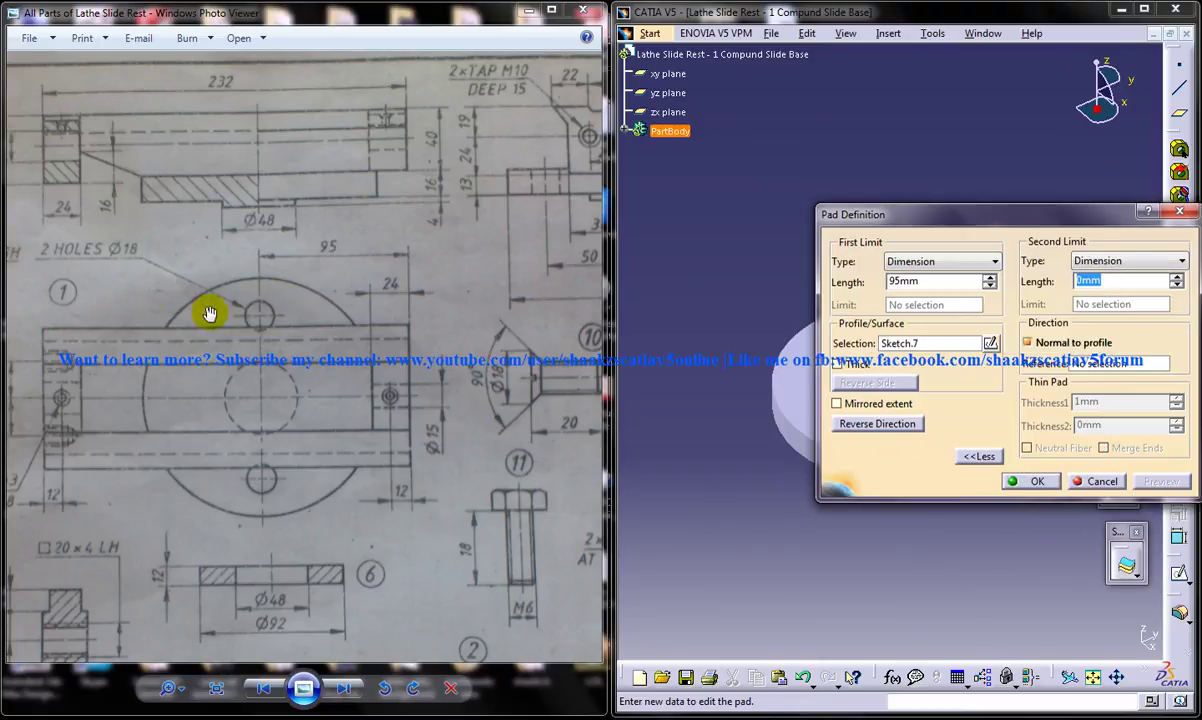
{"action": "left_click_drag", "start_coordinate": [213, 238], "coordinate": [221, 236]}
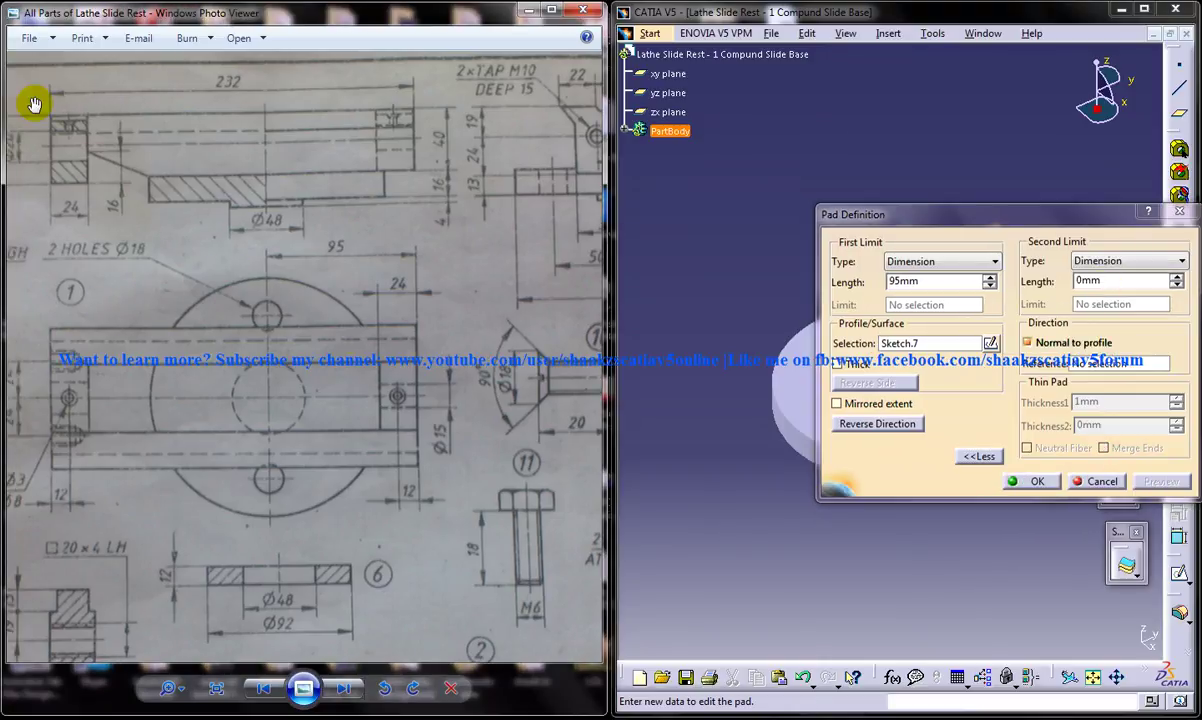
{"action": "left_click", "coordinate": [1114, 281]}
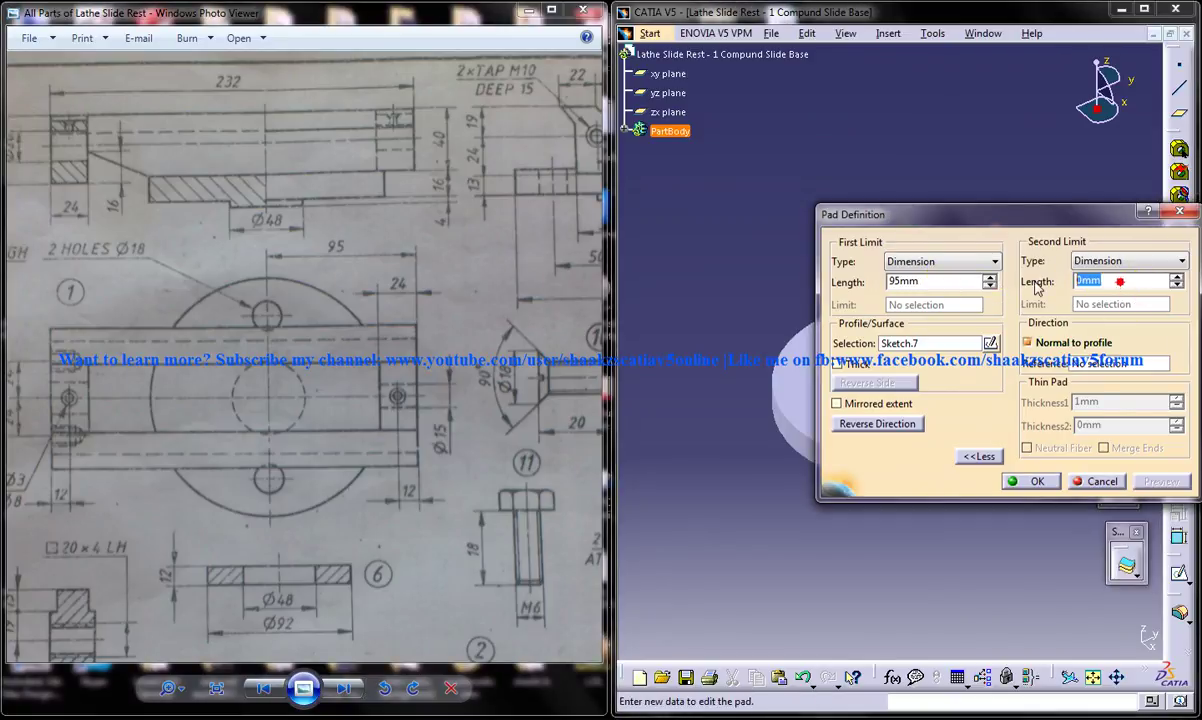
{"action": "type", "text": "232-95"}
{"action": "left_click", "coordinate": [1040, 482]}
{"action": "middle_click_drag", "start_coordinate": [886, 489], "coordinate": [922, 418]}
{"action": "middle_click_drag", "start_coordinate": [832, 323], "coordinate": [866, 305]}
{"action": "middle_click_drag", "start_coordinate": [940, 367], "coordinate": [886, 408]}
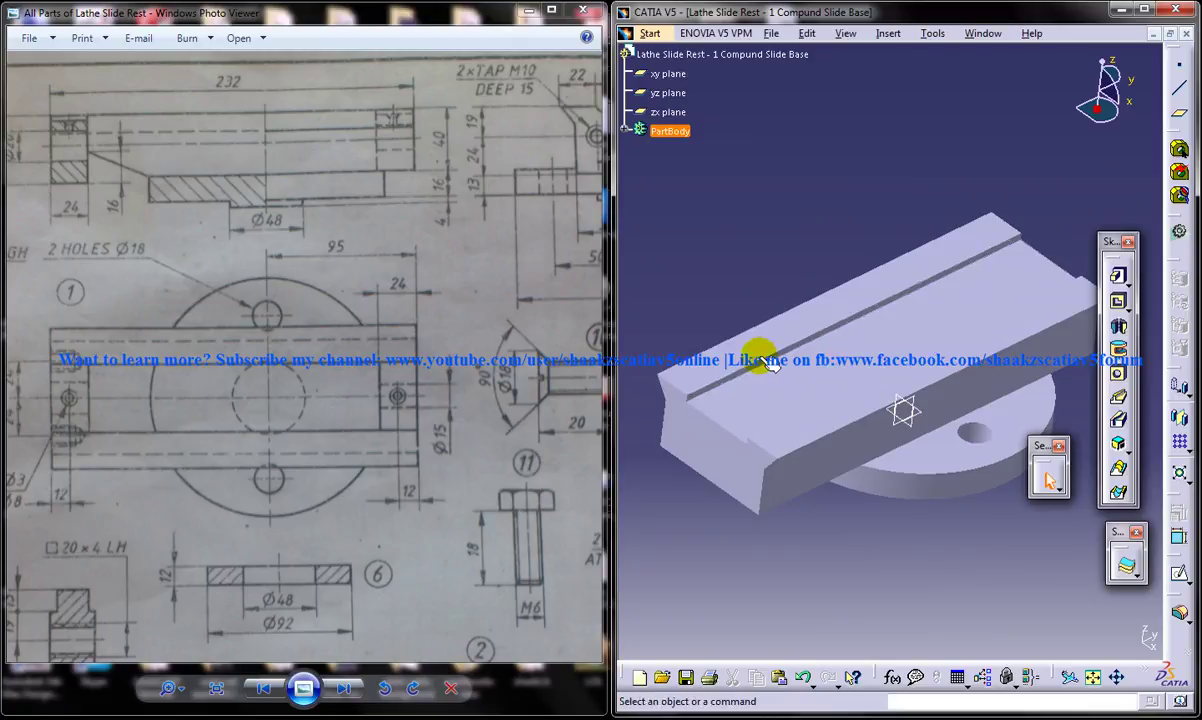
{"action": "mouse_move", "coordinate": [907, 408]}
{"action": "middle_mouse_down"}
{"action": "mouse_move", "coordinate": [907, 421]}
{"action": "mouse_move", "coordinate": [952, 282]}
{"action": "mouse_move", "coordinate": [928, 413]}
{"action": "middle_mouse_up"}
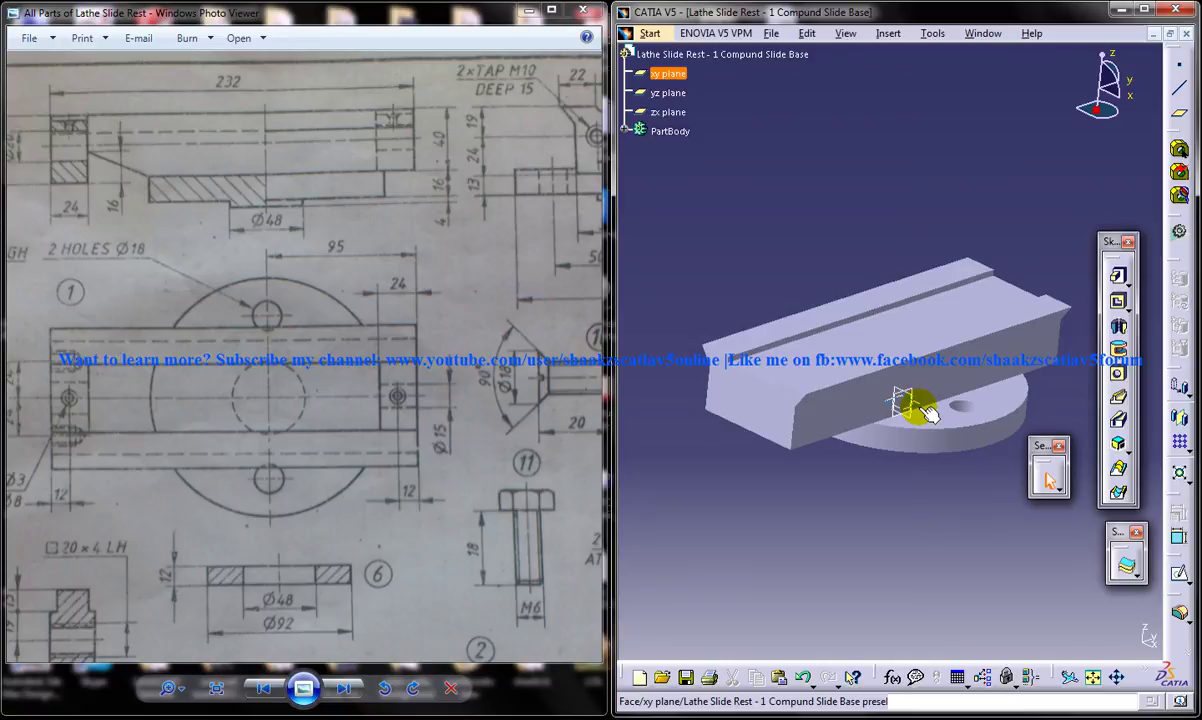